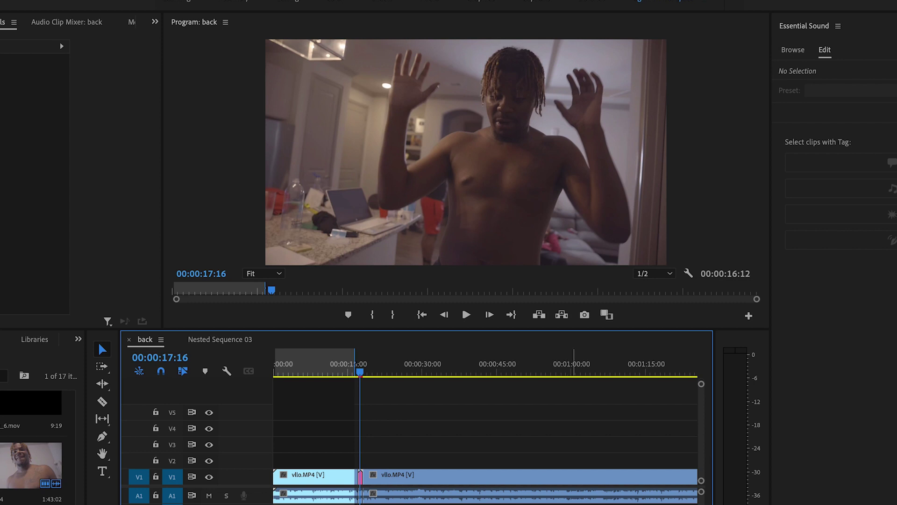
# Replace the short clip at 00:00:17:16 on track V1 with an After Effects composition
pyautogui.moveTo(365, 374); pyautogui.dragTo(361, 374)
pyautogui.rightClick(363, 476)
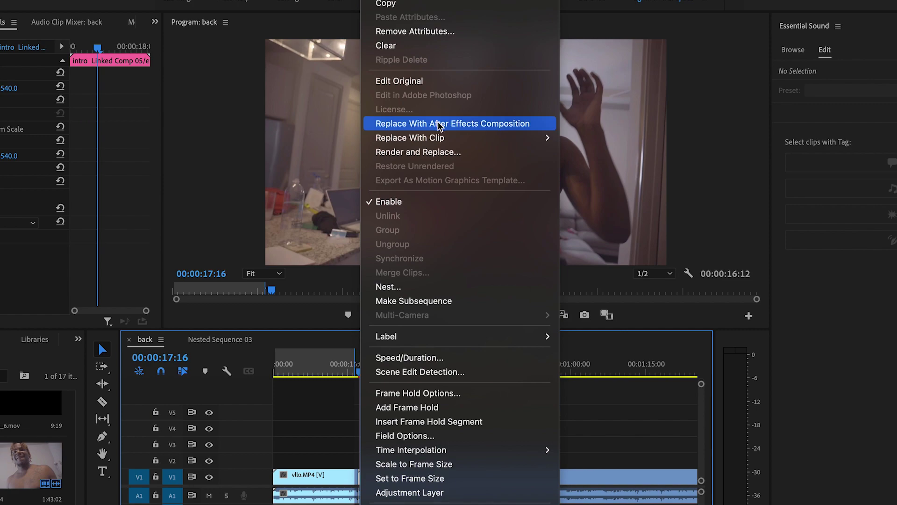
pyautogui.click(439, 124)
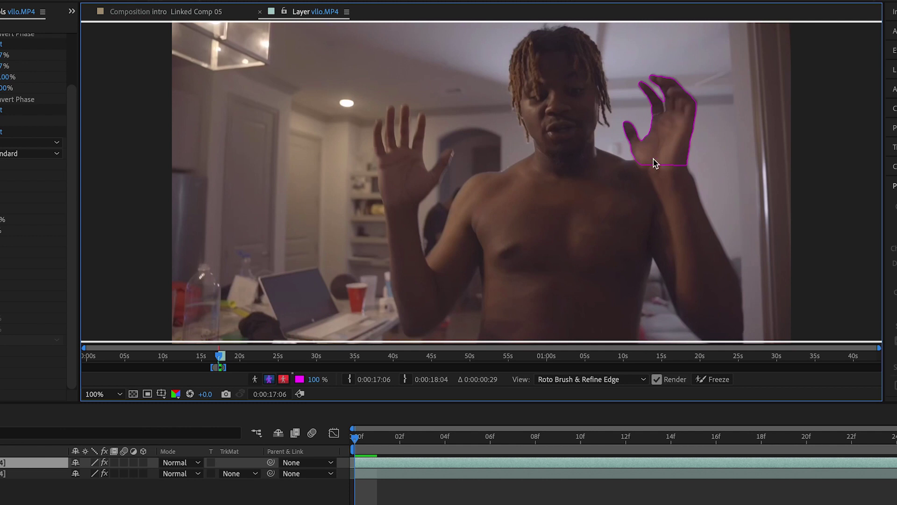
# Extend the Roto Brush selection from the raised hand over the man's whole body, excluding the background gaps between his arms and torso
pyautogui.moveTo(653, 160); pyautogui.dragTo(710, 327)
pyautogui.moveTo(471, 285); pyautogui.dragTo(428, 286)
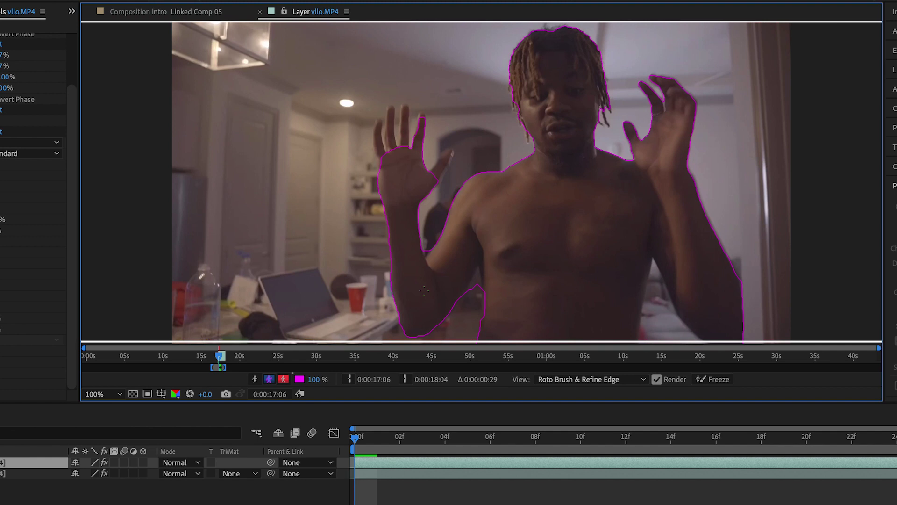
pyautogui.moveTo(502, 136); pyautogui.dragTo(433, 206)
pyautogui.moveTo(406, 111); pyautogui.dragTo(410, 146)
pyautogui.moveTo(476, 297); pyautogui.dragTo(478, 277)
pyautogui.moveTo(660, 325); pyautogui.dragTo(662, 296)
# Refine the Roto Brush edge between the fingers of the raised hand near the shelf, and freeze the roto selection
pyautogui.click(104, 394)
pyautogui.click(112, 329)
pyautogui.moveTo(416, 126); pyautogui.dragTo(766, 345)
pyautogui.moveTo(327, 63); pyautogui.dragTo(680, 229)
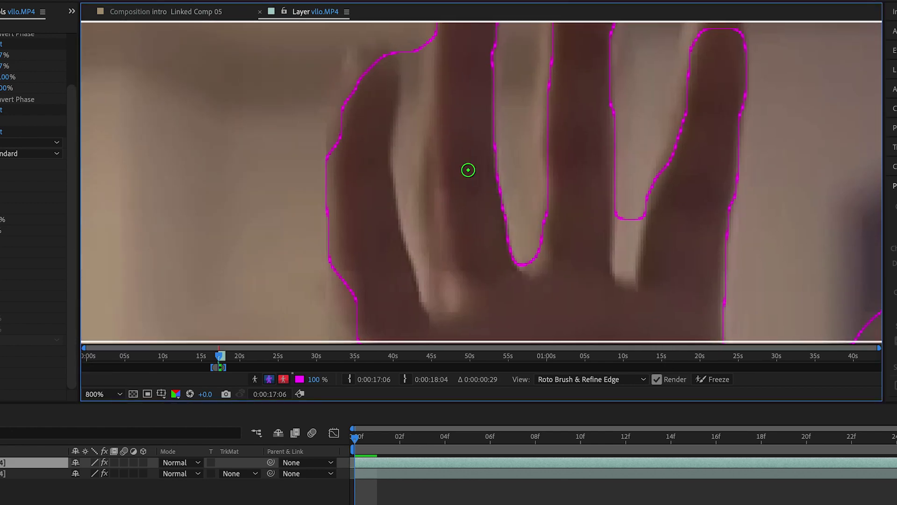
pyautogui.moveTo(414, 38); pyautogui.dragTo(412, 104)
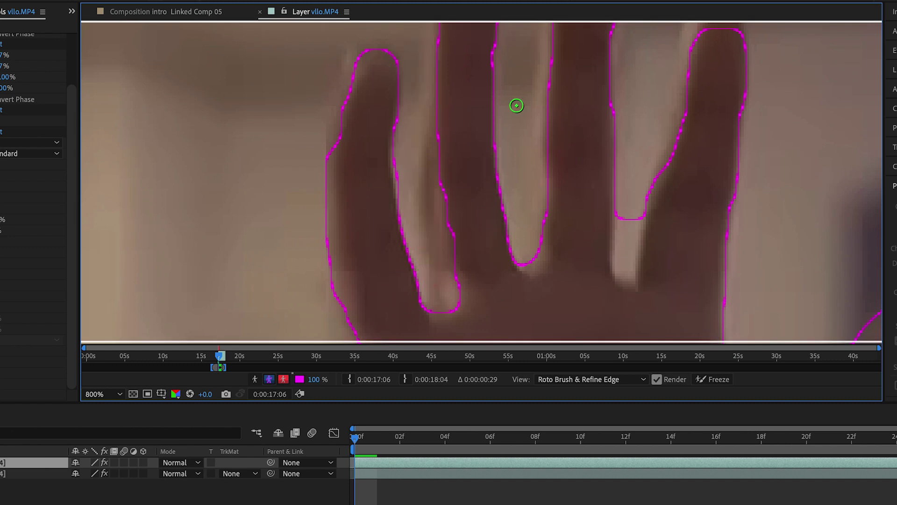
pyautogui.moveTo(627, 205); pyautogui.dragTo(627, 253)
pyautogui.click(104, 394)
pyautogui.click(110, 161)
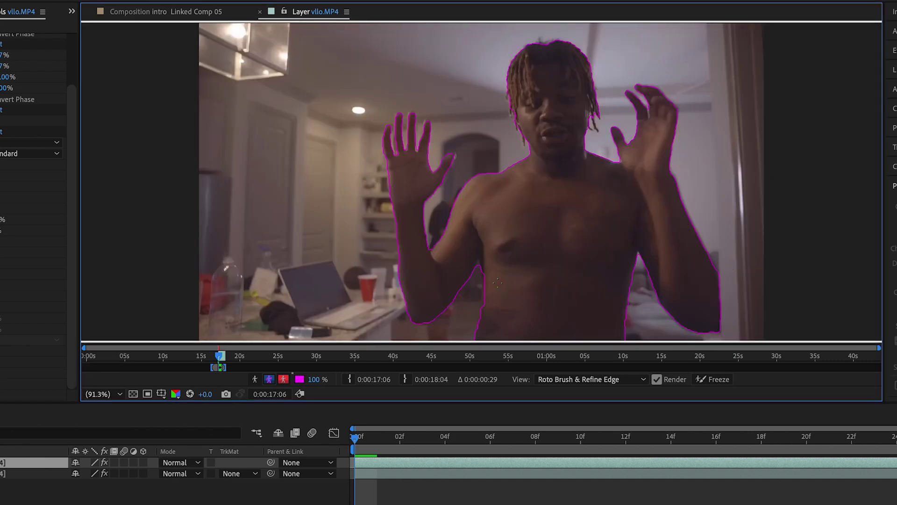
pyautogui.click(713, 380)
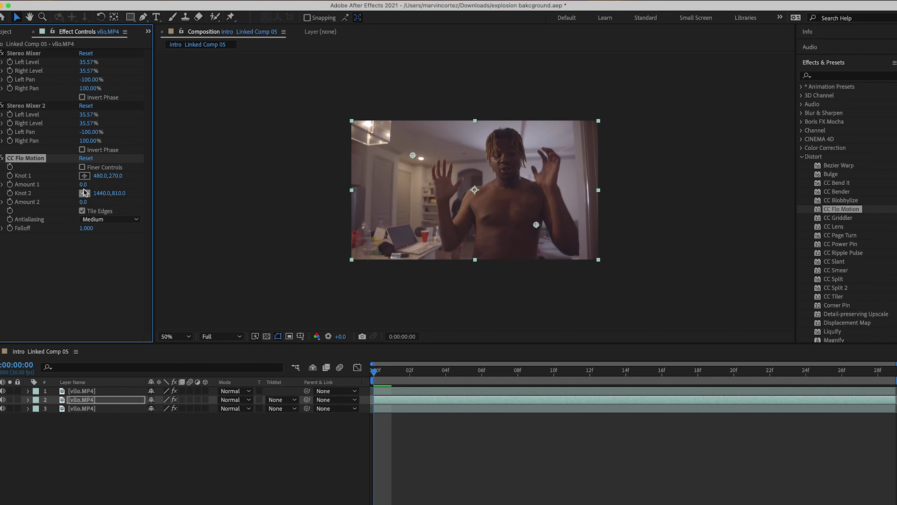
# Try a CC Flo Motion Amount 1 of 191 on the second layer and undo it
pyautogui.moveTo(84, 184); pyautogui.dragTo(176, 199)
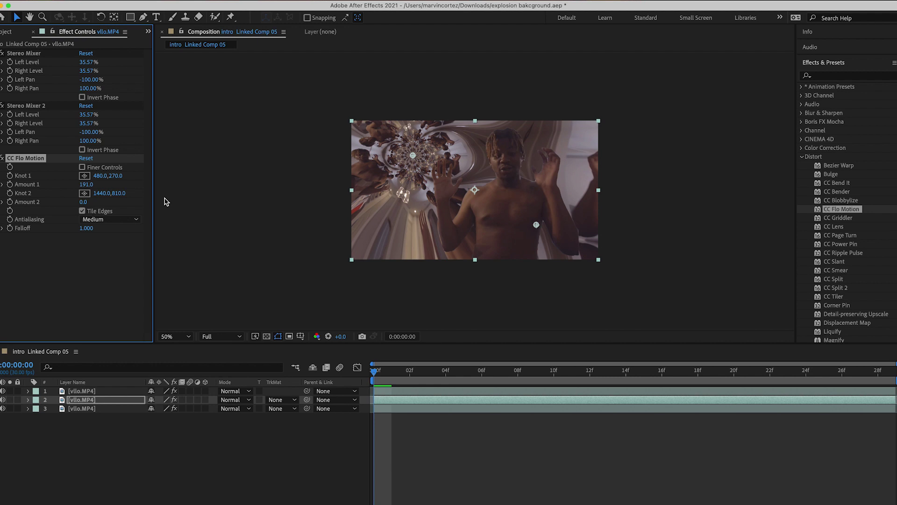
pyautogui.press('super+z')
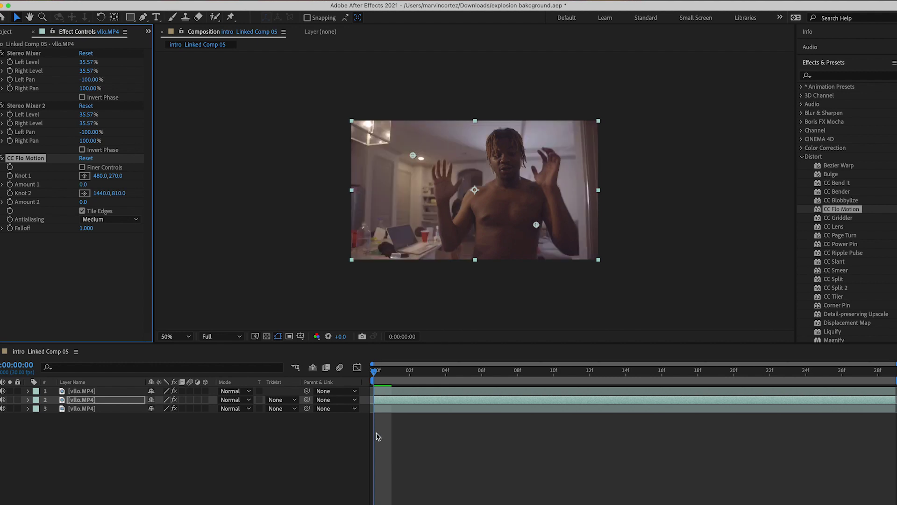
# Place CC Flo Motion's Knot 1 at 1212, 666 and keyframe both Knot 1 and Amount 1 at frame 0
pyautogui.moveTo(99, 176); pyautogui.dragTo(614, 302)
pyautogui.moveTo(120, 176); pyautogui.dragTo(326, 174)
pyautogui.click(10, 176)
pyautogui.click(10, 185)
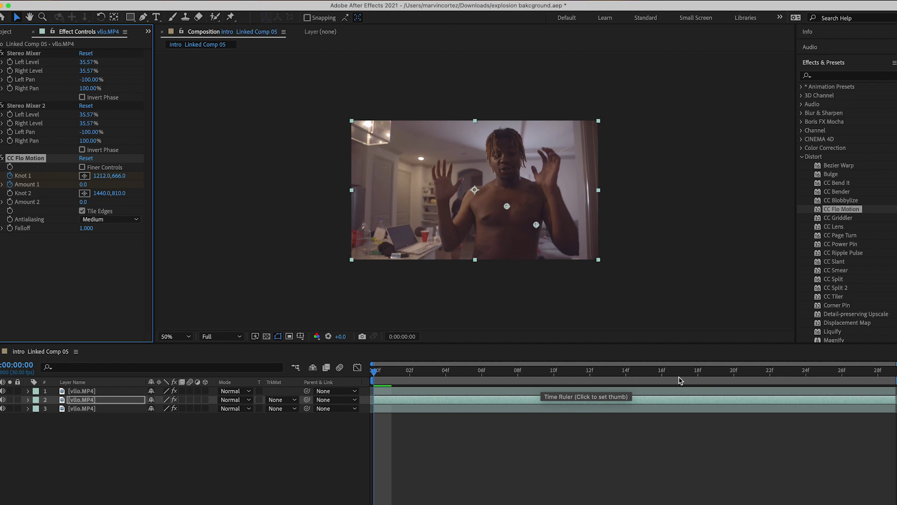
# At frame 28, keyframe CC Flo Motion's Knot 1 at 1240, 666 and Amount 1 at 490
pyautogui.click(877, 370)
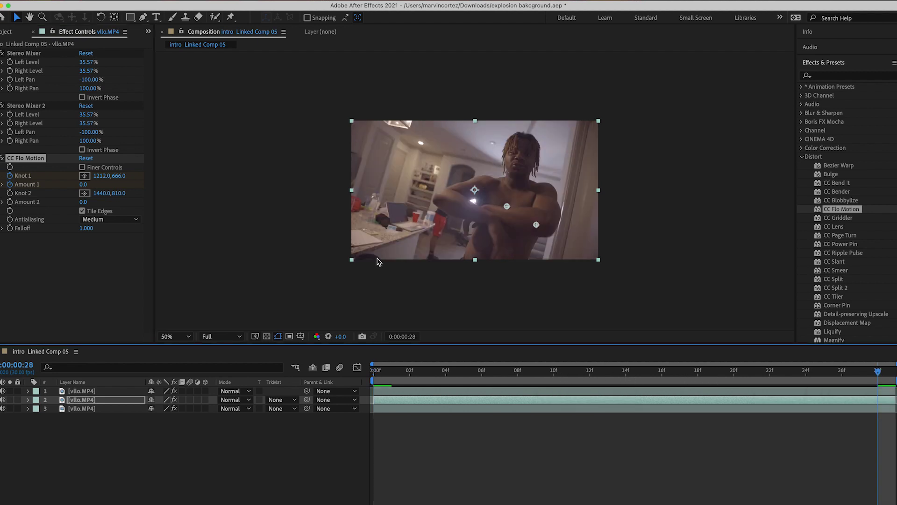
pyautogui.moveTo(111, 176); pyautogui.dragTo(250, 191)
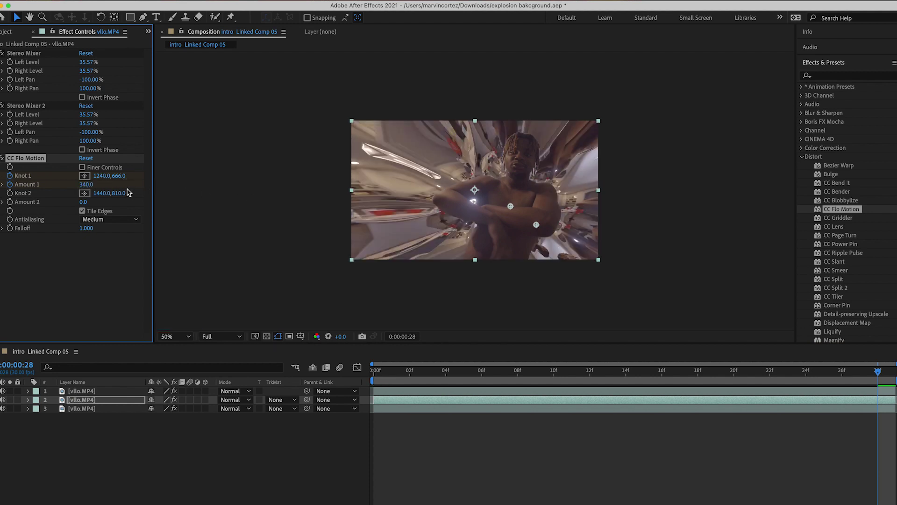
pyautogui.moveTo(85, 184); pyautogui.dragTo(160, 187)
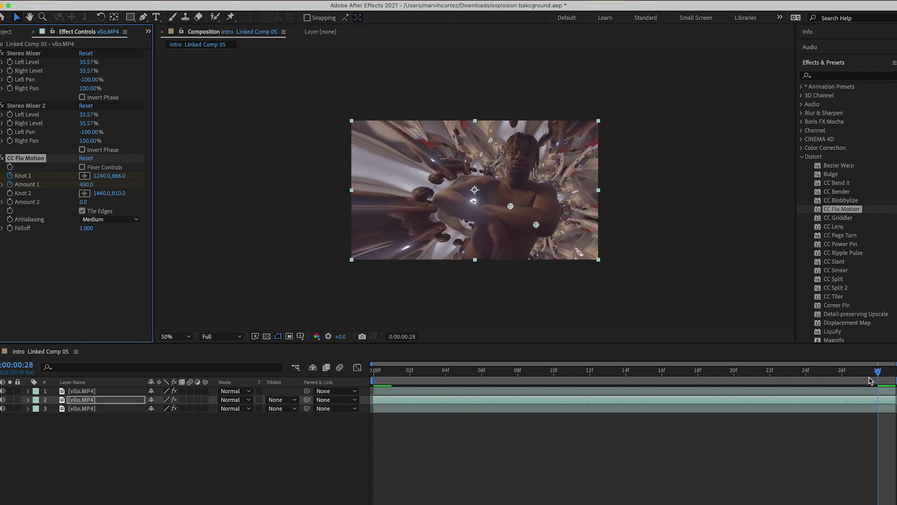
# Scrub back to the start of the composition and preview the background warp animation
pyautogui.click(823, 374)
pyautogui.moveTo(824, 376); pyautogui.dragTo(391, 373)
pyautogui.click(533, 472)
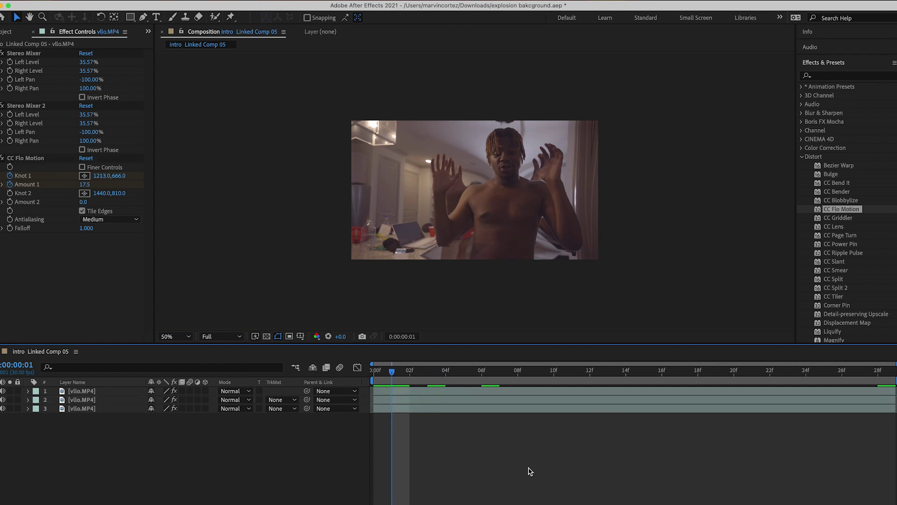
pyautogui.press('space')
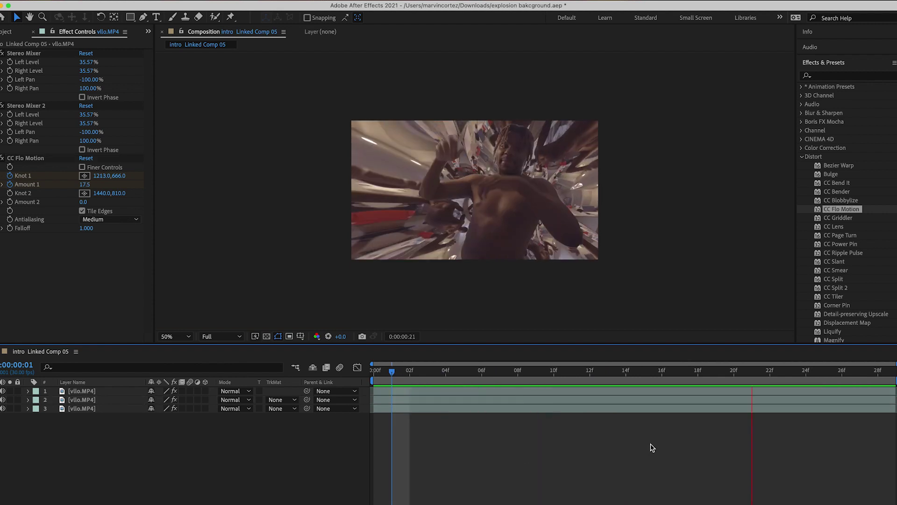
pyautogui.press('space')
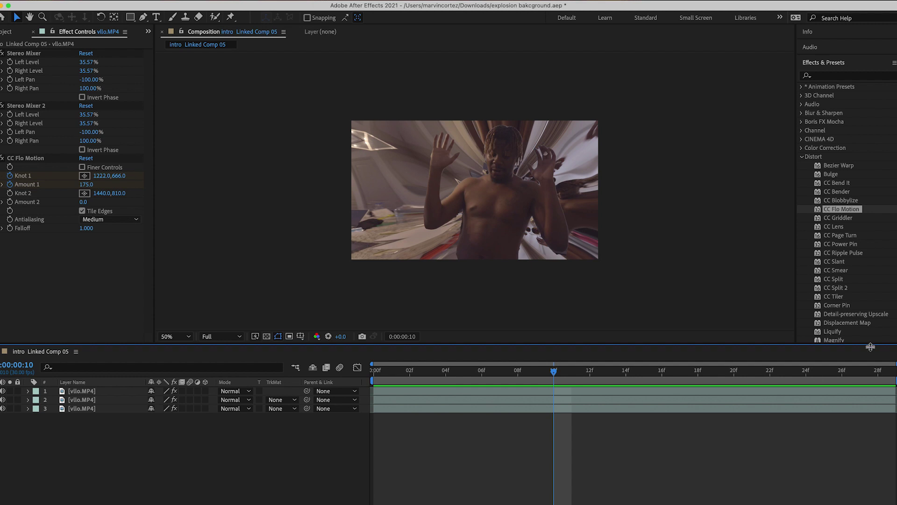
# Set the frame 28 keyframe of CC Flo Motion's Amount 1 to 685
pyautogui.click(877, 371)
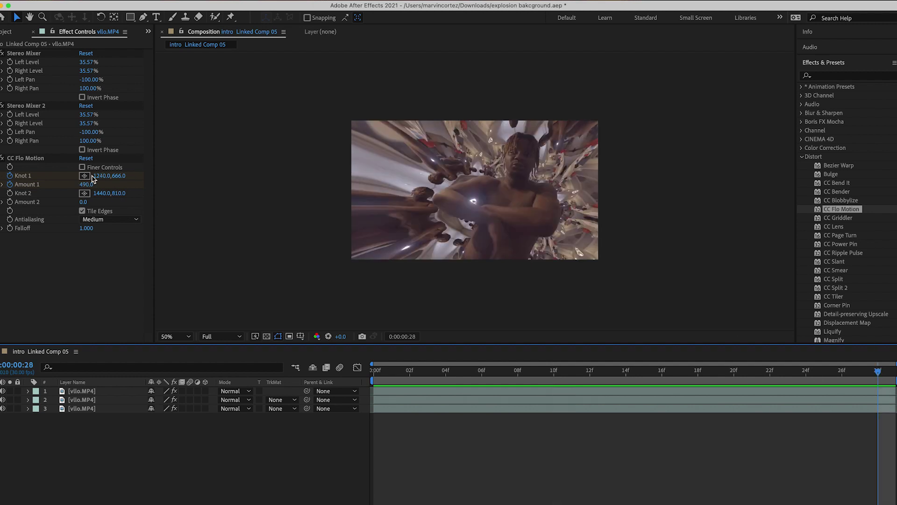
pyautogui.moveTo(86, 184); pyautogui.dragTo(182, 186)
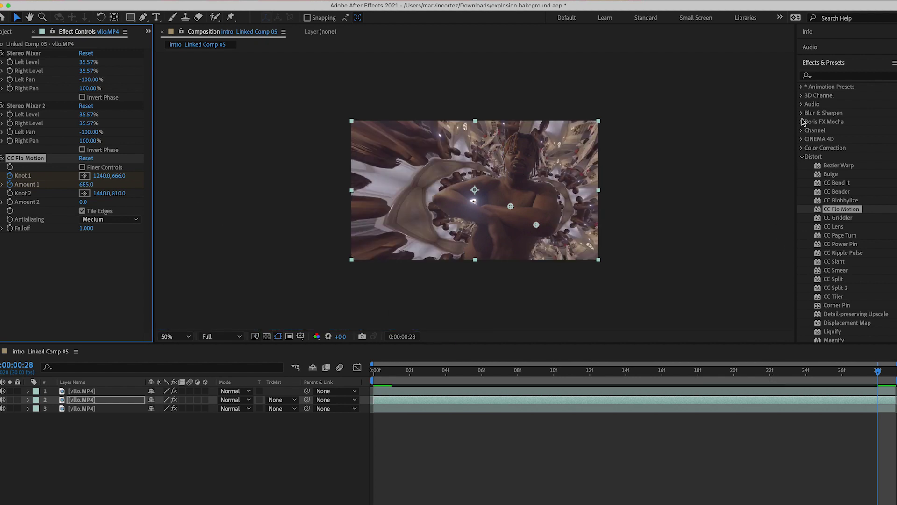
# Apply the Colorama effect to the second layer and set its input Phase Shift to 199°
pyautogui.click(825, 74)
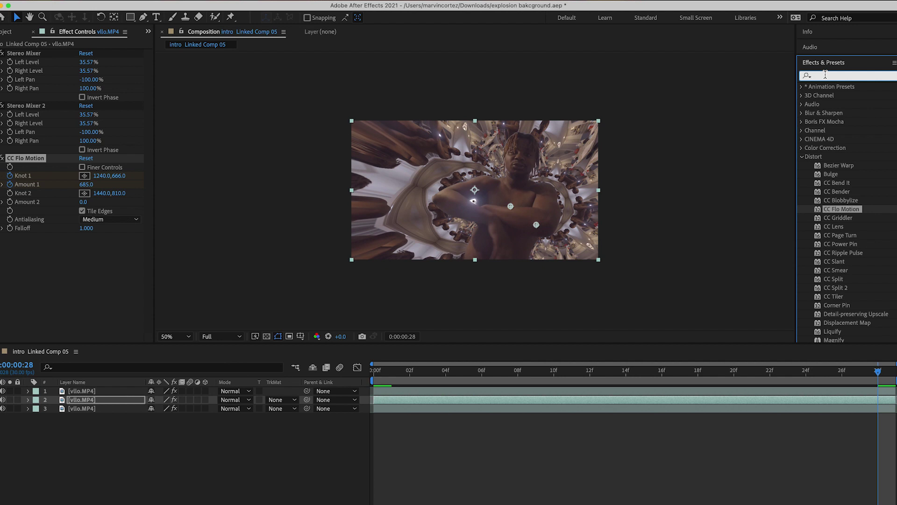
pyautogui.write('col')
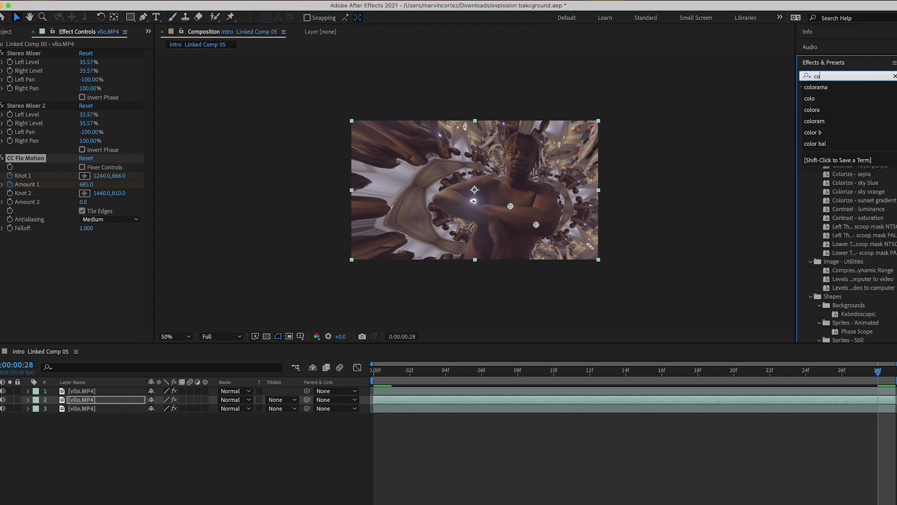
pyautogui.click(825, 87)
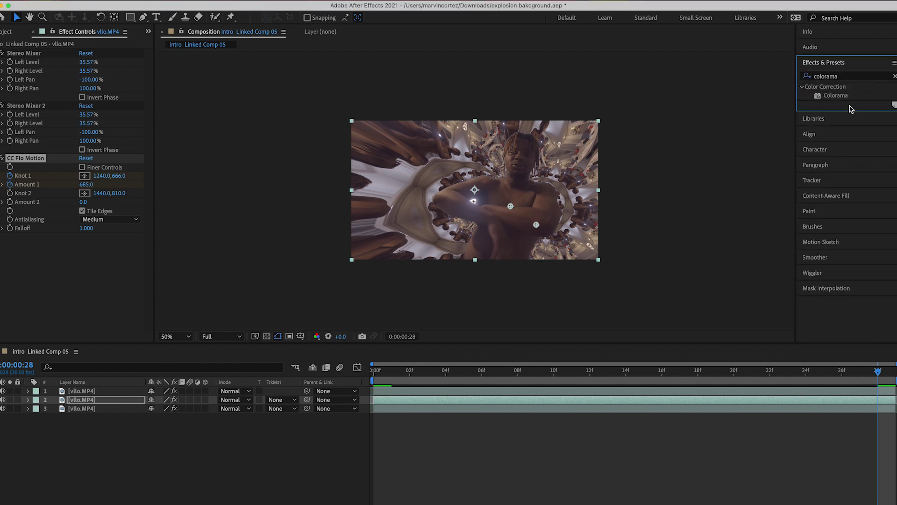
pyautogui.moveTo(837, 96); pyautogui.dragTo(704, 403)
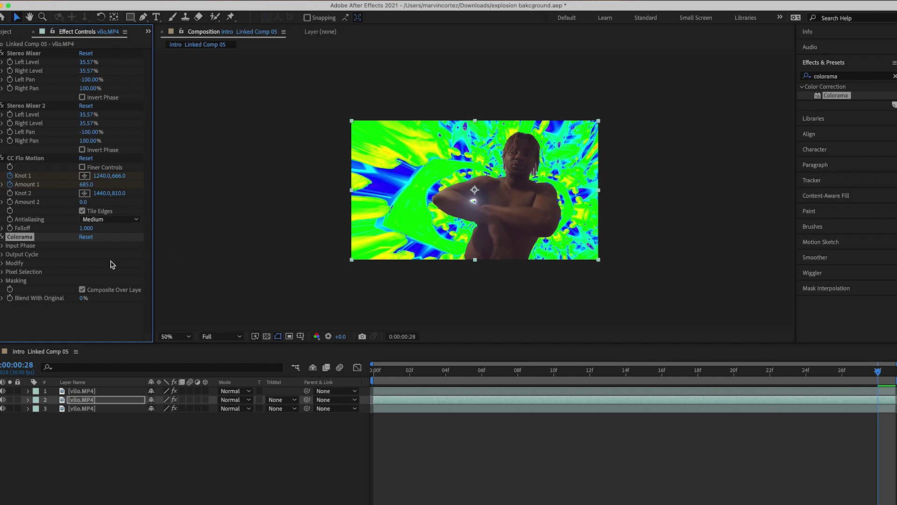
pyautogui.click(3, 246)
pyautogui.moveTo(84, 299); pyautogui.dragTo(86, 315)
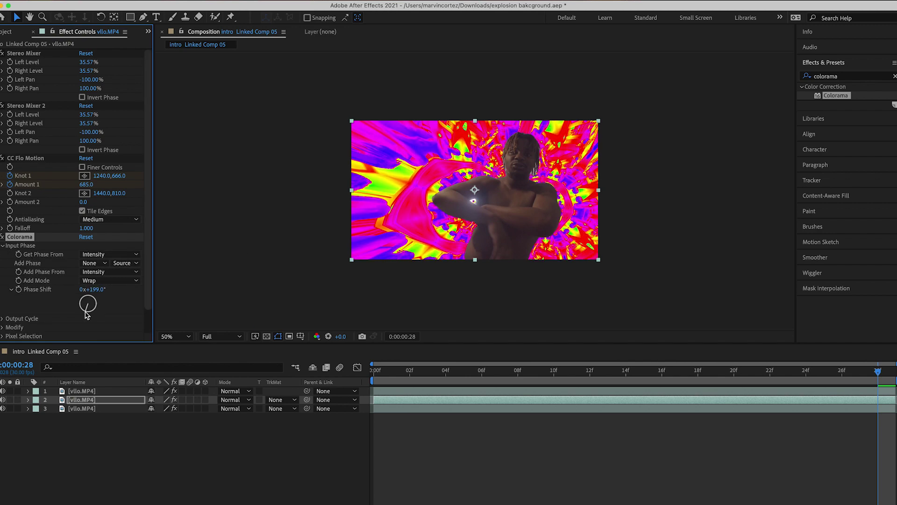
# Find the Stylize Glow effect and apply it to the second layer
pyautogui.click(829, 77)
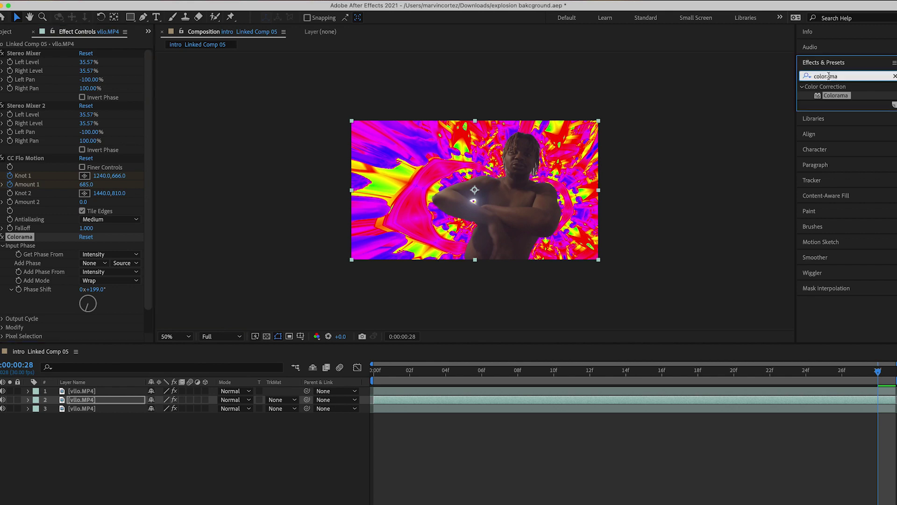
pyautogui.press('BackSpace')
pyautogui.write('glow')
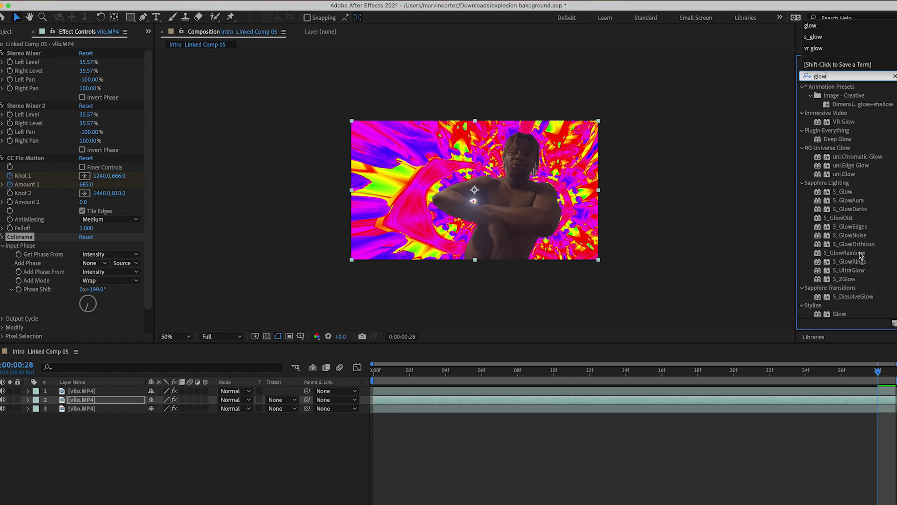
pyautogui.moveTo(849, 141); pyautogui.dragTo(575, 400)
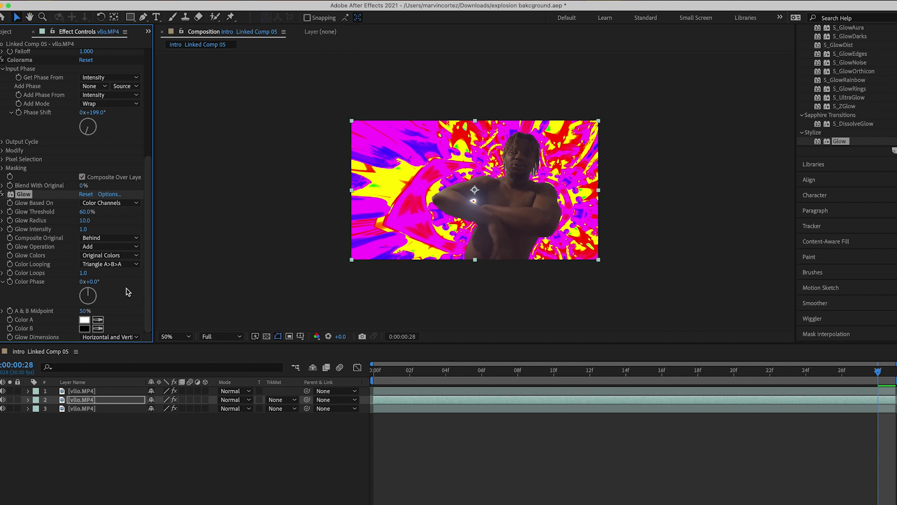
# Set the Glow effect's intensity to 6.8 and its radius to 46
pyautogui.click(106, 230)
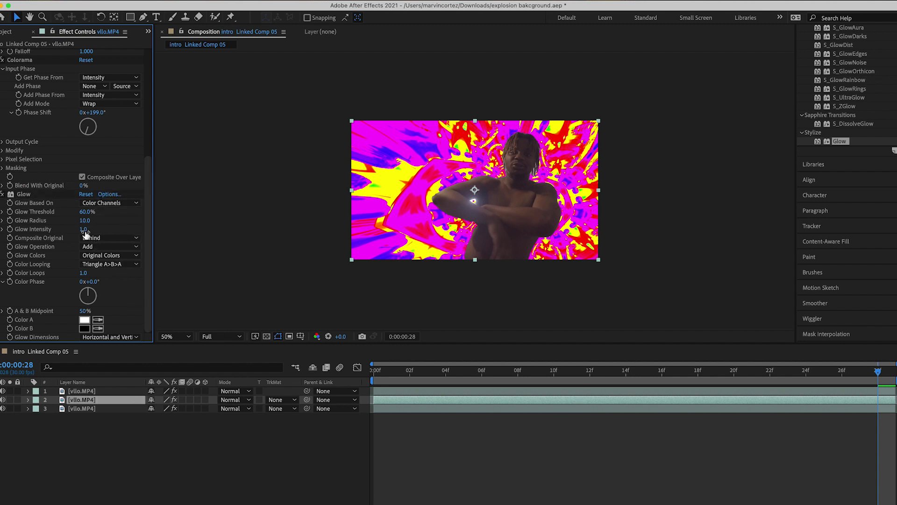
pyautogui.moveTo(84, 230); pyautogui.dragTo(341, 237)
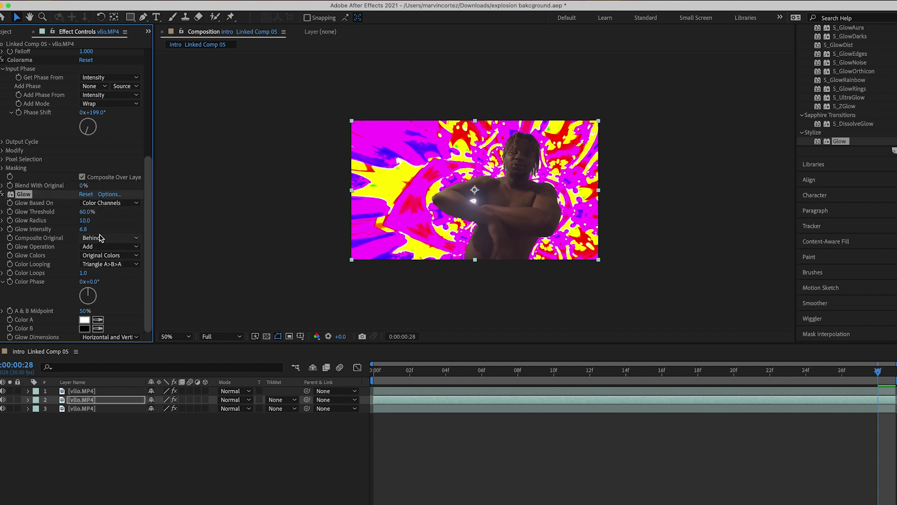
pyautogui.moveTo(85, 221); pyautogui.dragTo(106, 222)
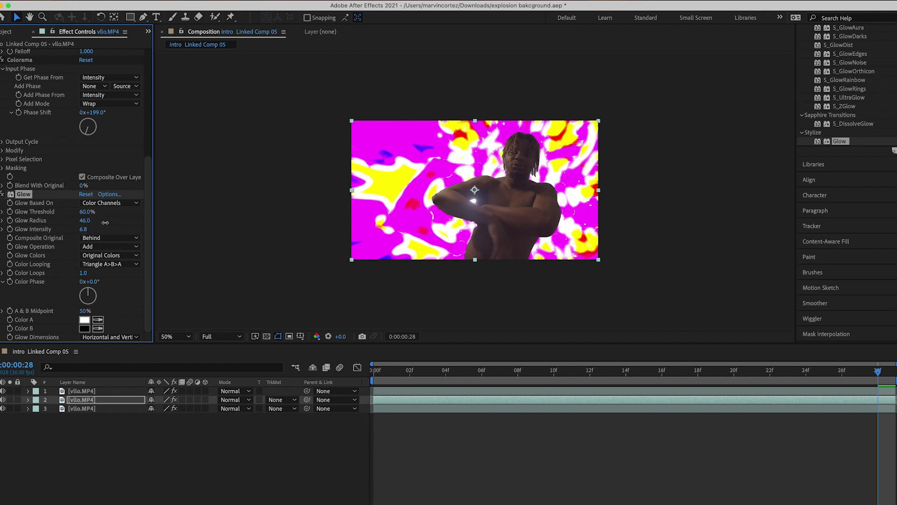
# Preview the colored, glowing background animation from frame 0
pyautogui.moveTo(878, 398); pyautogui.dragTo(354, 381)
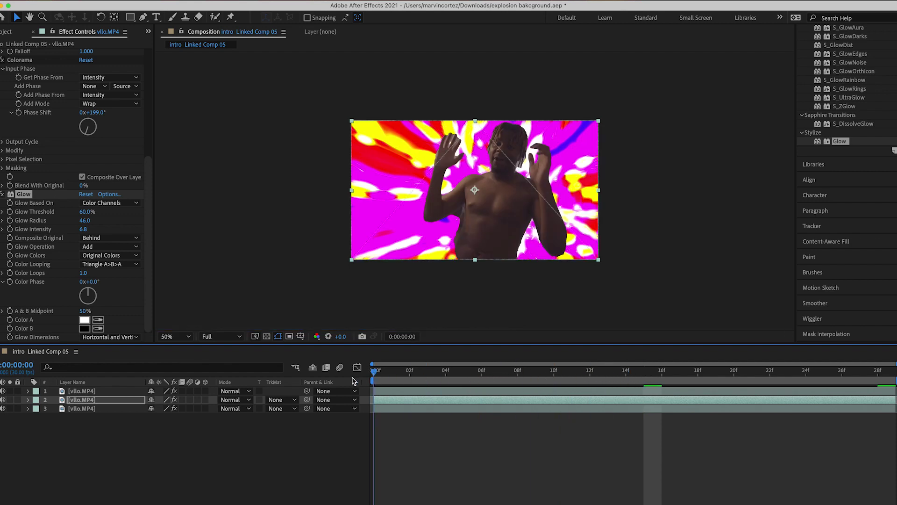
pyautogui.click(464, 451)
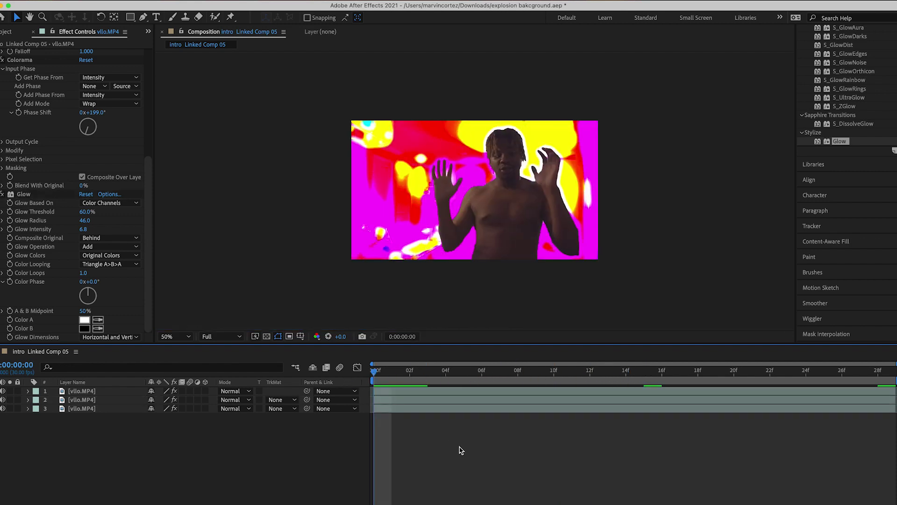
pyautogui.press('space')
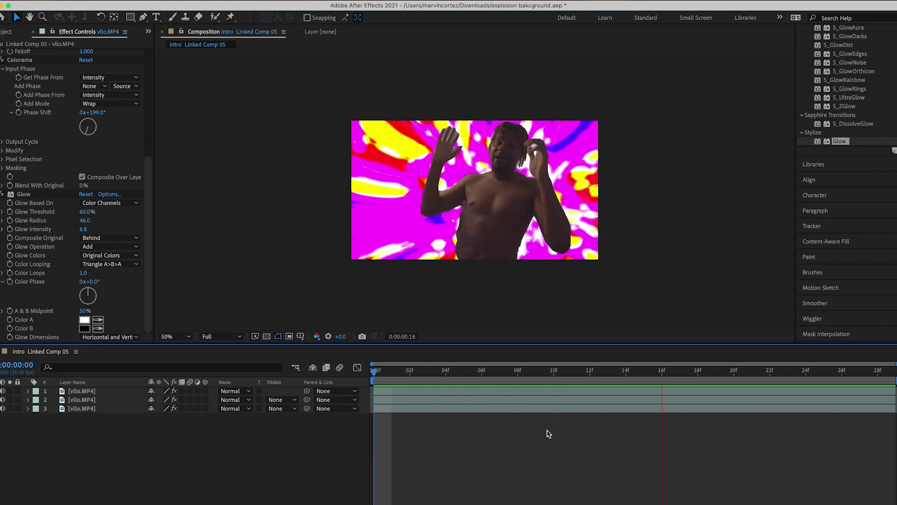
pyautogui.press('space')
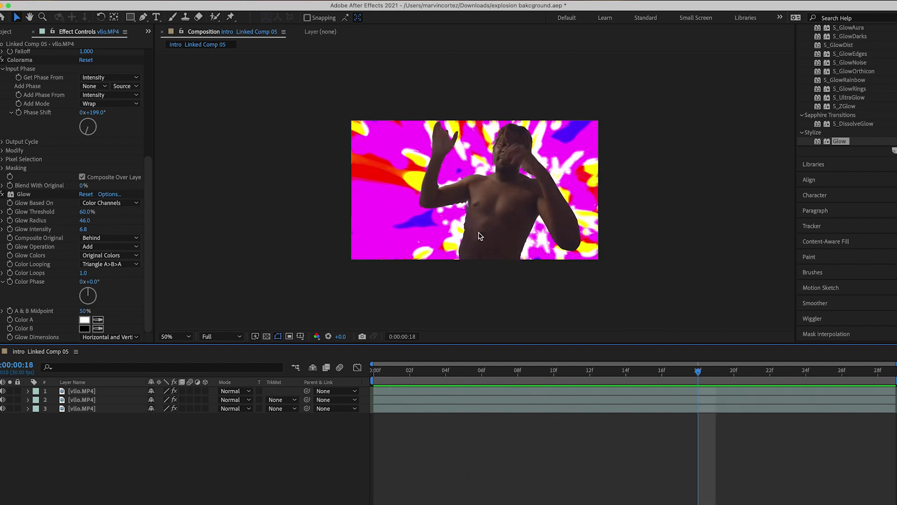
# Hide the second layer, which carries the warp, Colorama and Glow effects
pyautogui.click(396, 212)
pyautogui.click(422, 399)
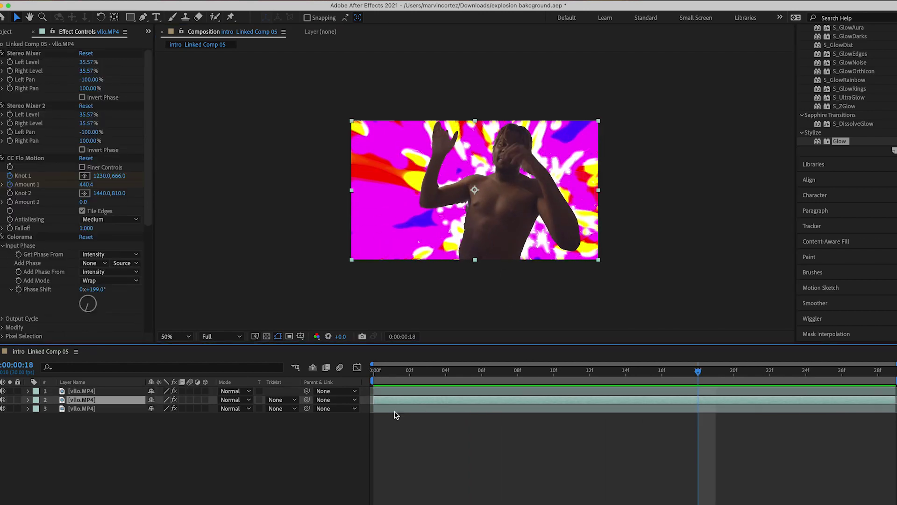
pyautogui.click(0, 399)
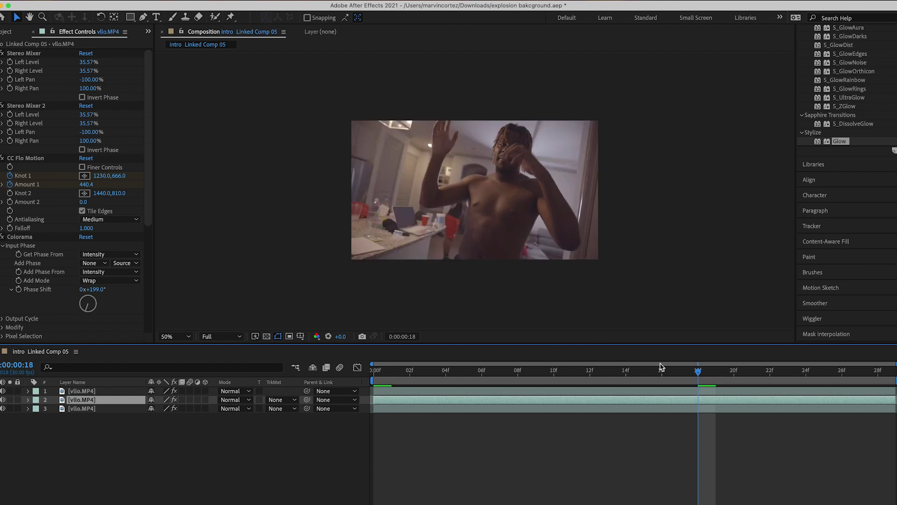
# Go to frame 16 and make the second layer with the warped, colored background visible again
pyautogui.moveTo(694, 372); pyautogui.dragTo(662, 374)
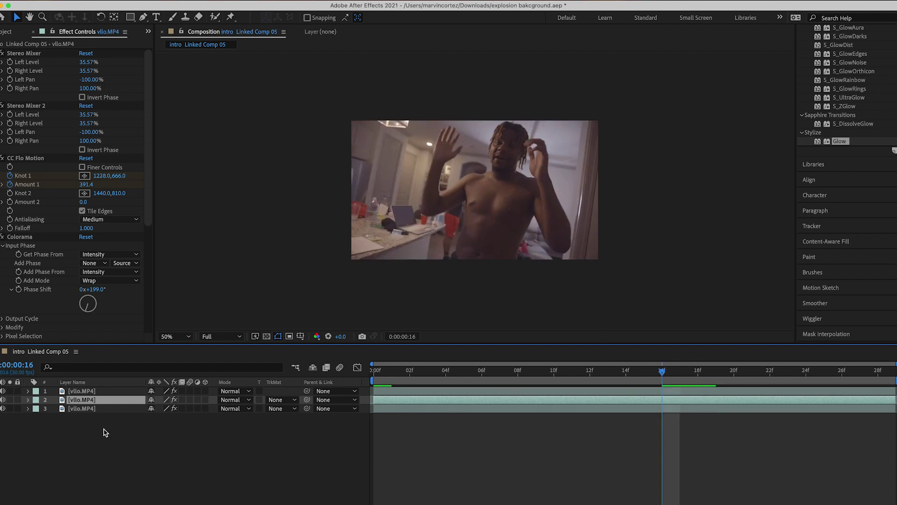
pyautogui.click(1, 400)
# Find the Turbulent Displace effect and apply it to the second layer
pyautogui.scroll(5, 848, 33)
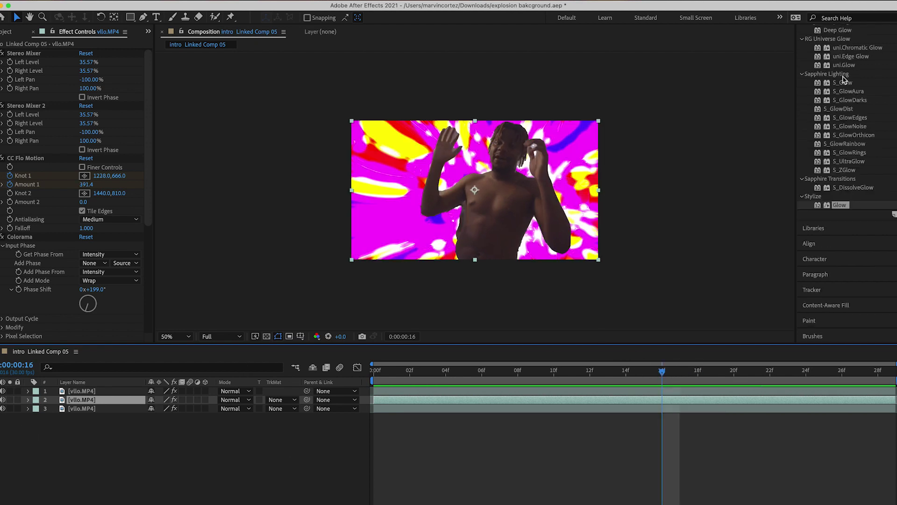
pyautogui.click(843, 79)
pyautogui.write('trub')
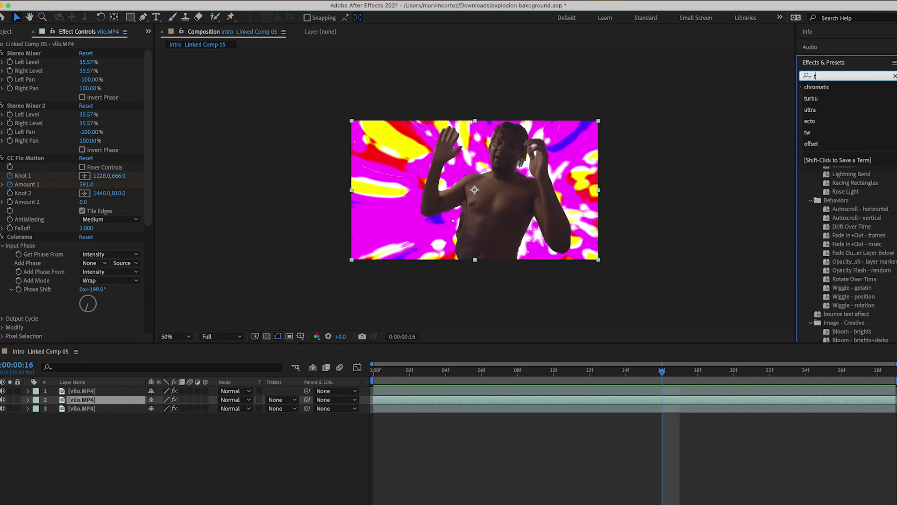
pyautogui.press('BackSpace')
pyautogui.press('BackSpace')
pyautogui.press('BackSpace')
pyautogui.write('urbul')
pyautogui.click(857, 94)
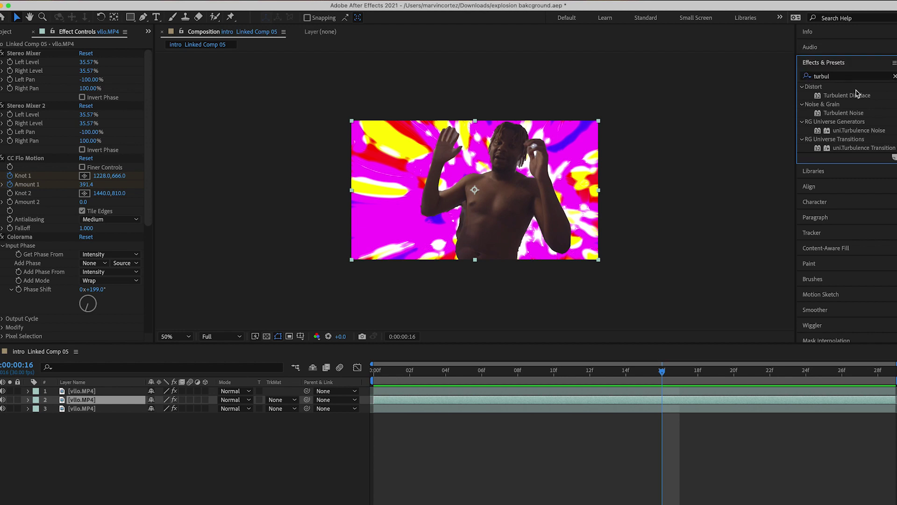
pyautogui.moveTo(857, 96); pyautogui.dragTo(613, 398)
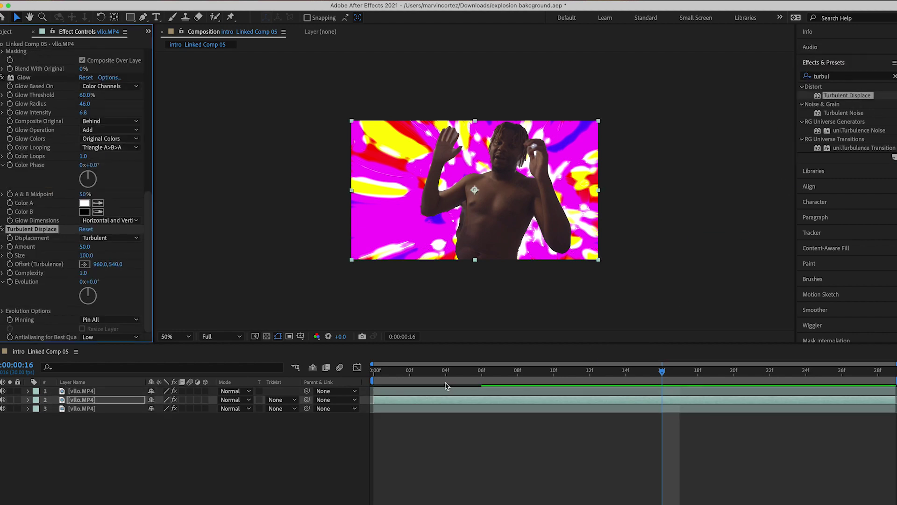
# At frame 0, enable keyframing for Turbulent Displace's Amount, Size and Complexity
pyautogui.moveTo(408, 372); pyautogui.dragTo(359, 370)
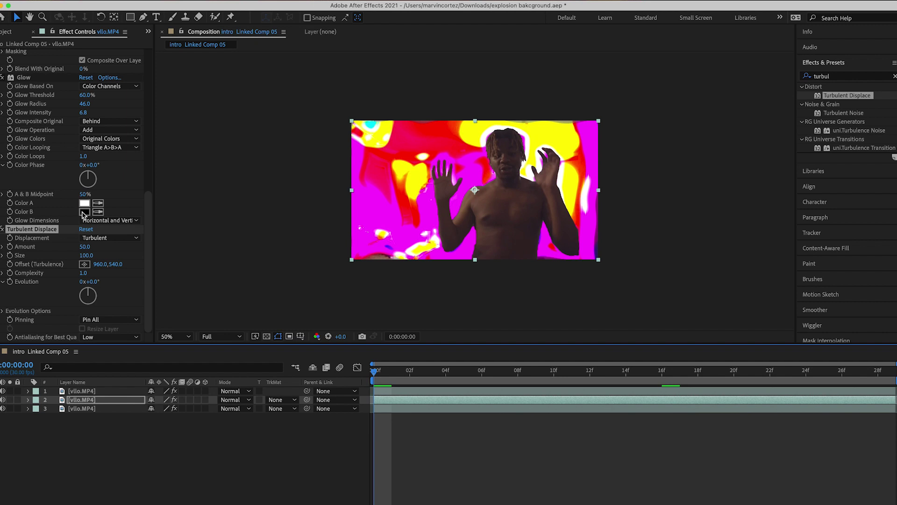
pyautogui.click(10, 247)
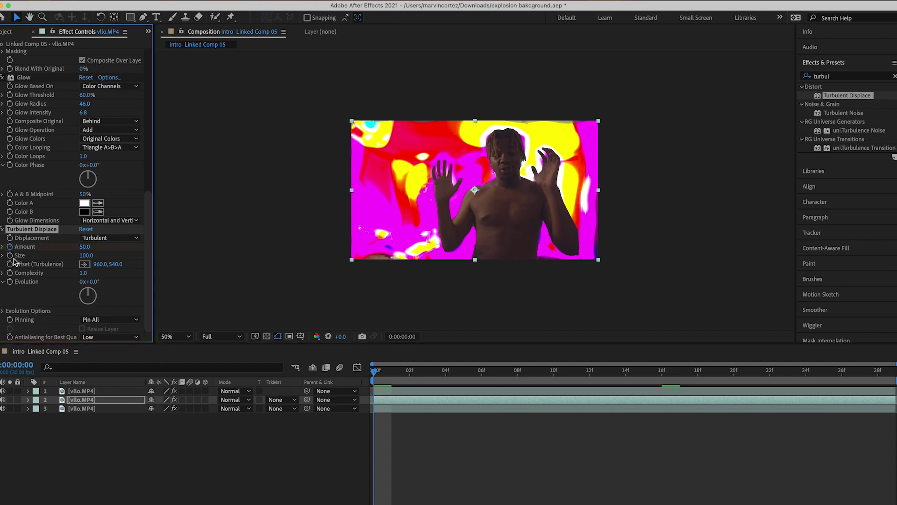
pyautogui.click(10, 256)
# At frame 28, set Turbulent Displace's Amount to 736, Size to 205 and Complexity to 4.3
pyautogui.click(877, 370)
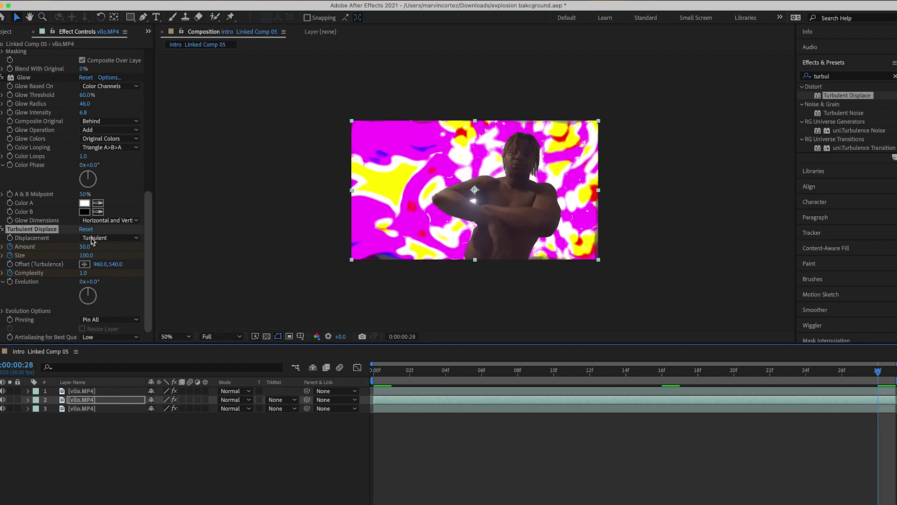
pyautogui.moveTo(86, 250); pyautogui.dragTo(409, 278)
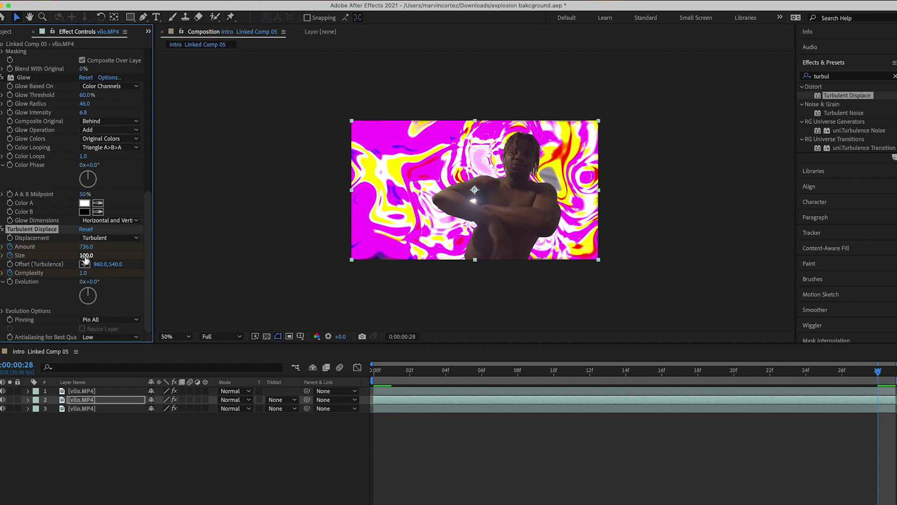
pyautogui.moveTo(86, 256); pyautogui.dragTo(159, 252)
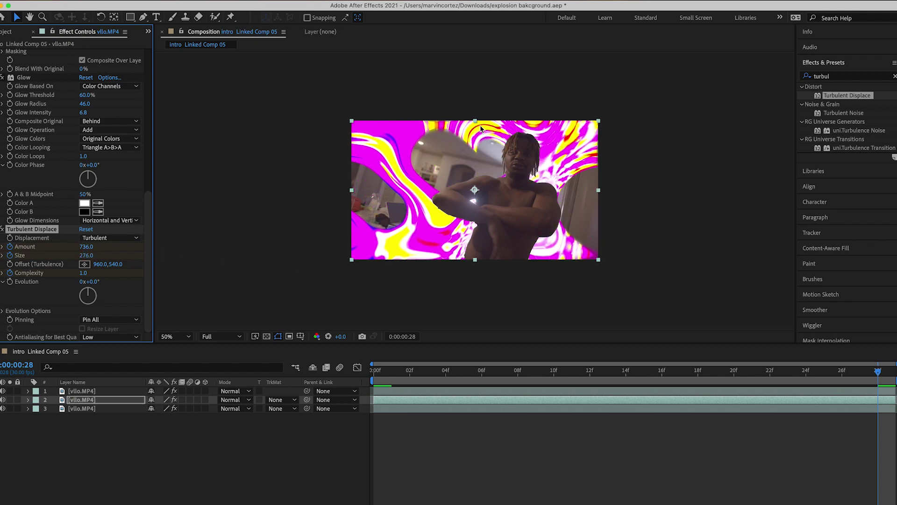
pyautogui.moveTo(85, 255); pyautogui.dragTo(41, 250)
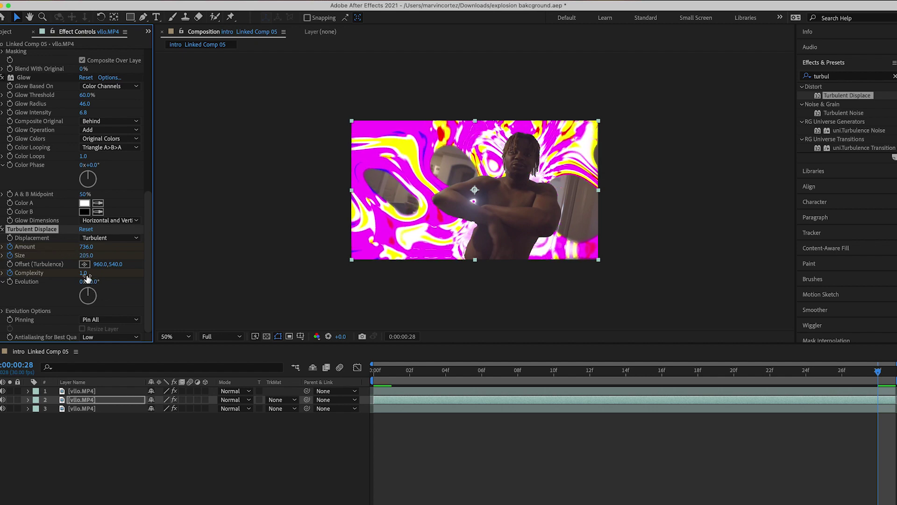
pyautogui.moveTo(85, 273); pyautogui.dragTo(263, 280)
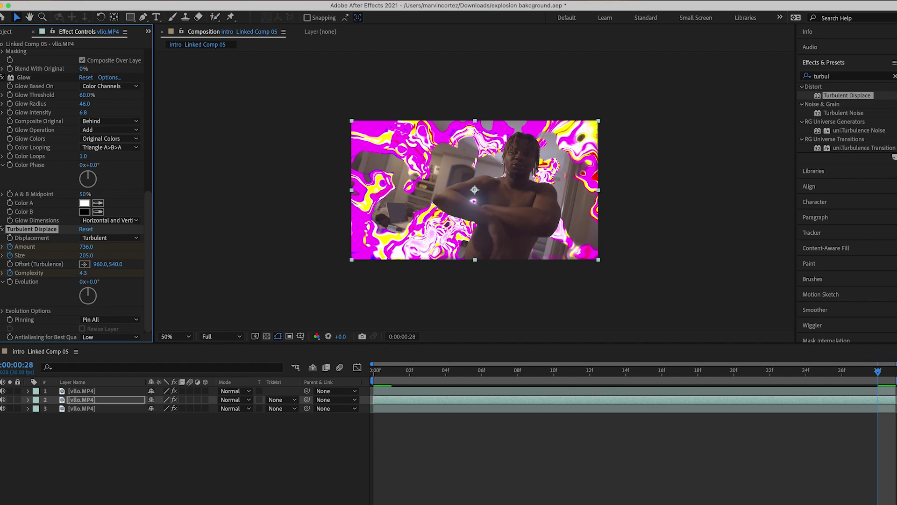
# Preview the turbulent background animation from near the start, and check it through to frame 27
pyautogui.moveTo(879, 374); pyautogui.dragTo(392, 386)
pyautogui.click(471, 447)
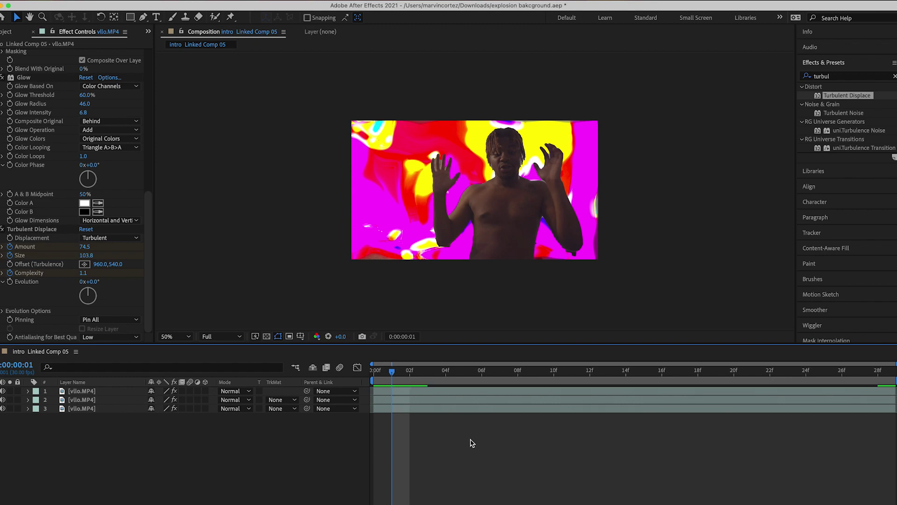
pyautogui.press('space')
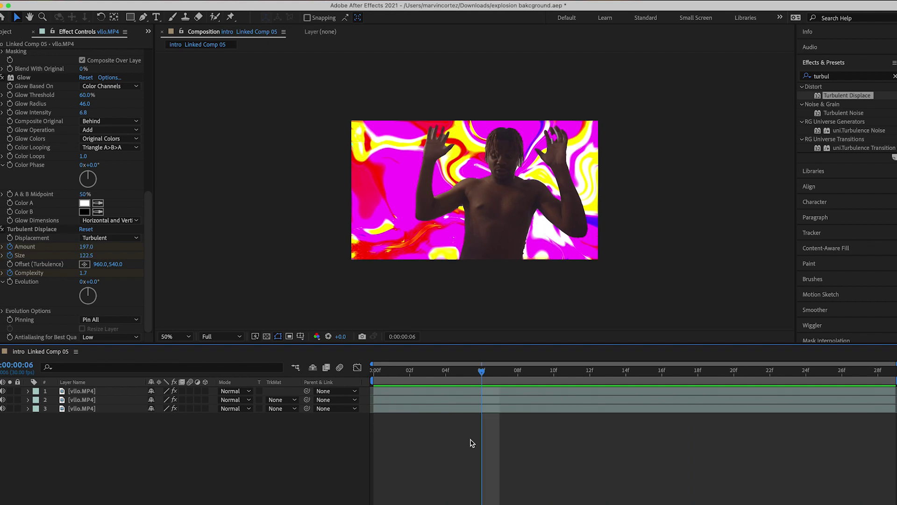
pyautogui.moveTo(486, 376); pyautogui.dragTo(861, 383)
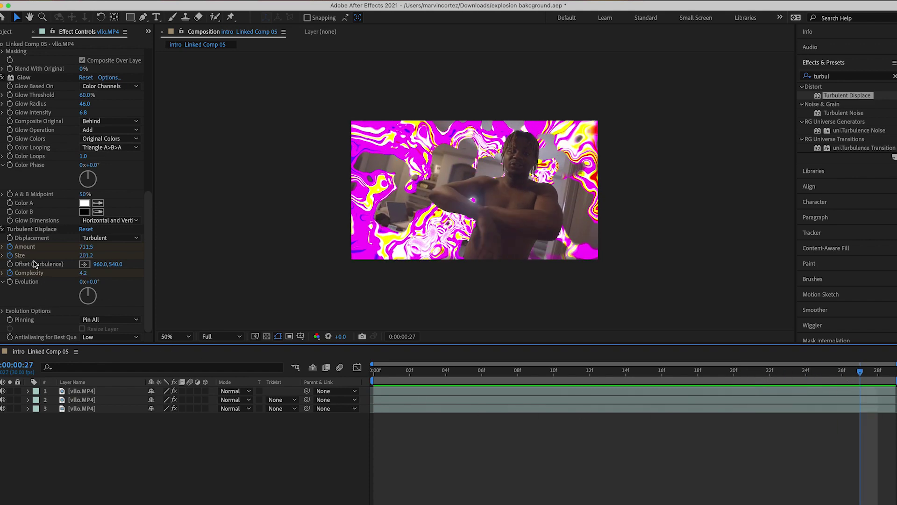
# Replace the second layer's Glow effect with RG Universe's uni.Glow and check the look at frame 8
pyautogui.click(41, 78)
pyautogui.press('Delete')
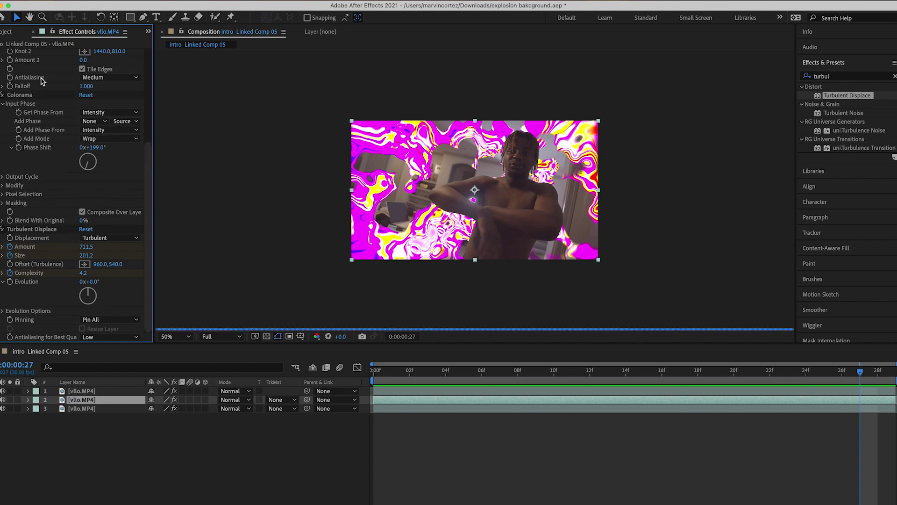
pyautogui.click(837, 76)
pyautogui.write('glow')
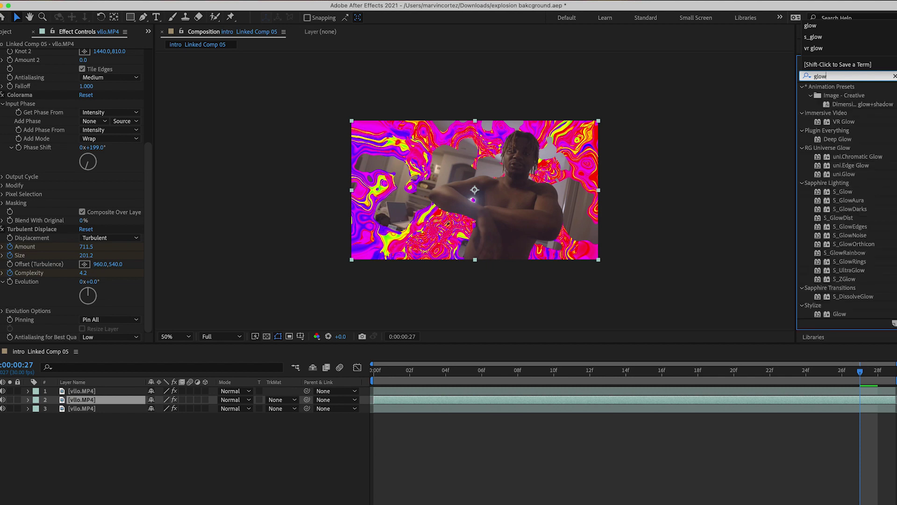
pyautogui.moveTo(855, 175); pyautogui.dragTo(604, 405)
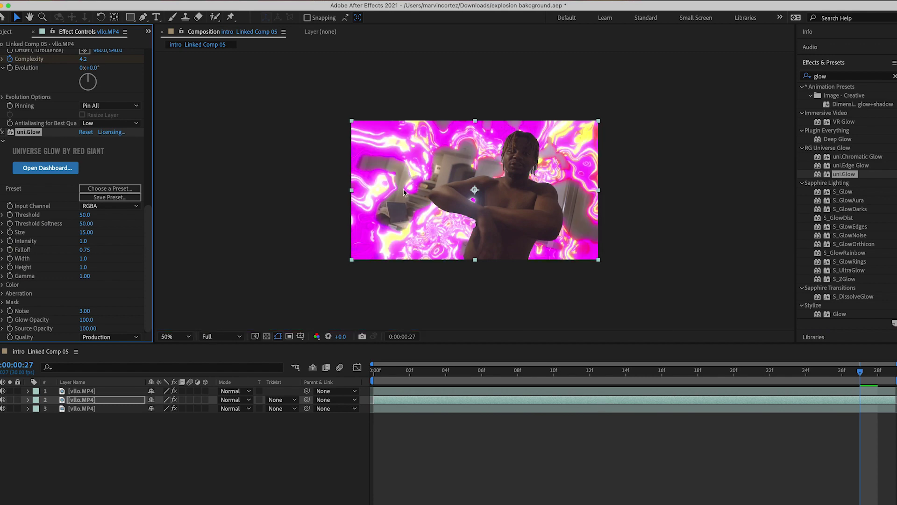
pyautogui.click(519, 371)
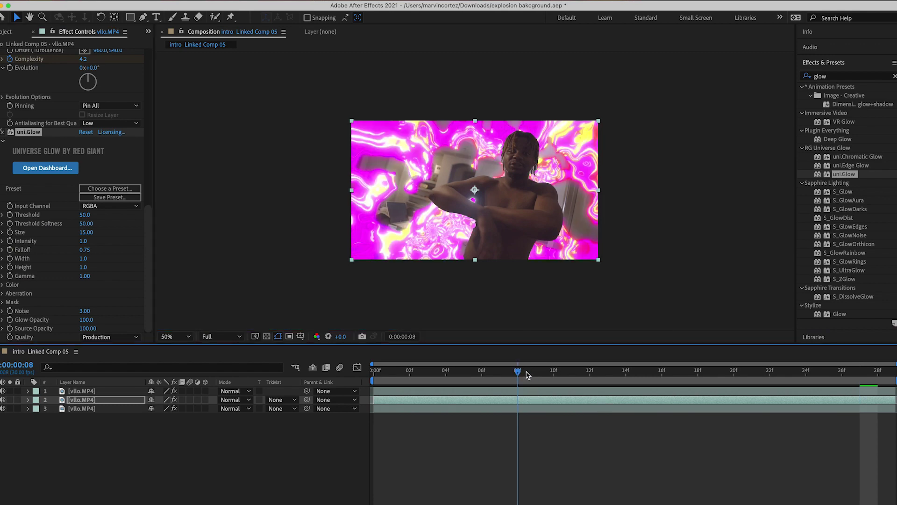
# Find the Wave Warp effect and apply it to the second layer
pyautogui.click(825, 77)
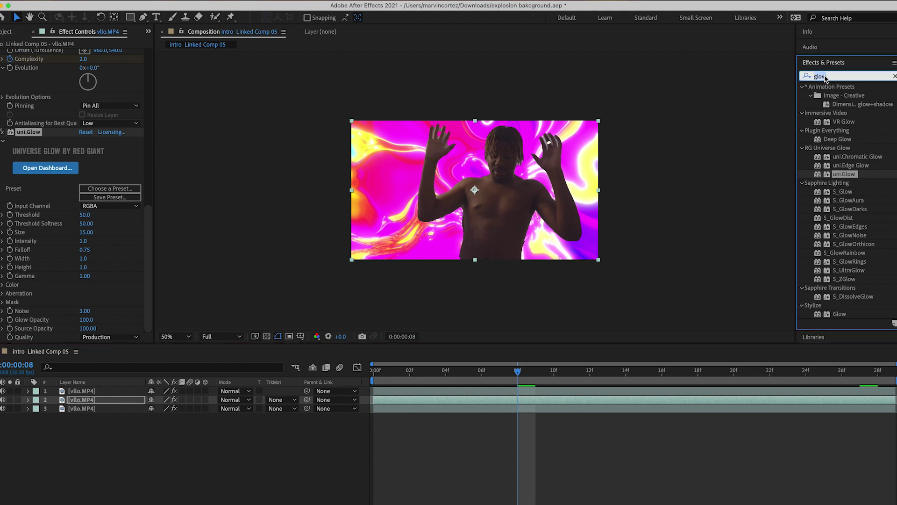
pyautogui.write('wave warp')
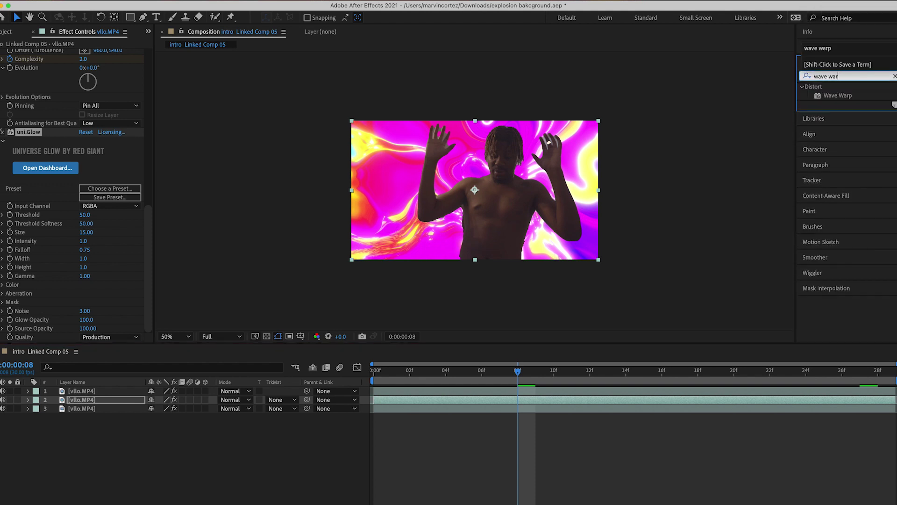
pyautogui.moveTo(836, 103); pyautogui.dragTo(440, 401)
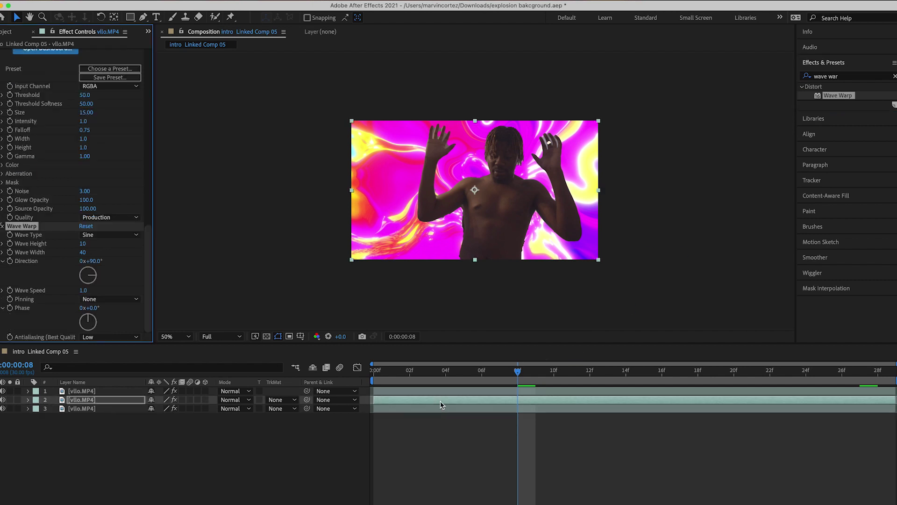
# At frame 0, enable keyframing for Wave Warp's Wave Height and Wave Width
pyautogui.click(376, 374)
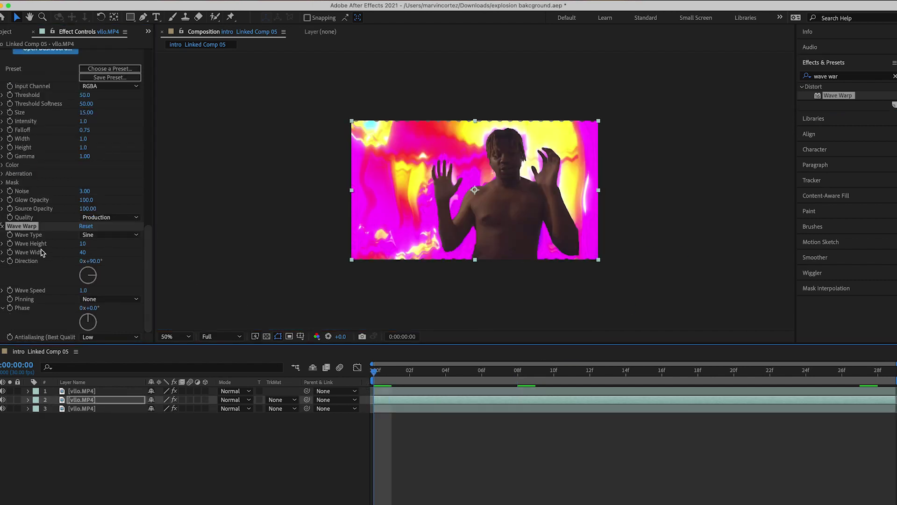
pyautogui.click(10, 243)
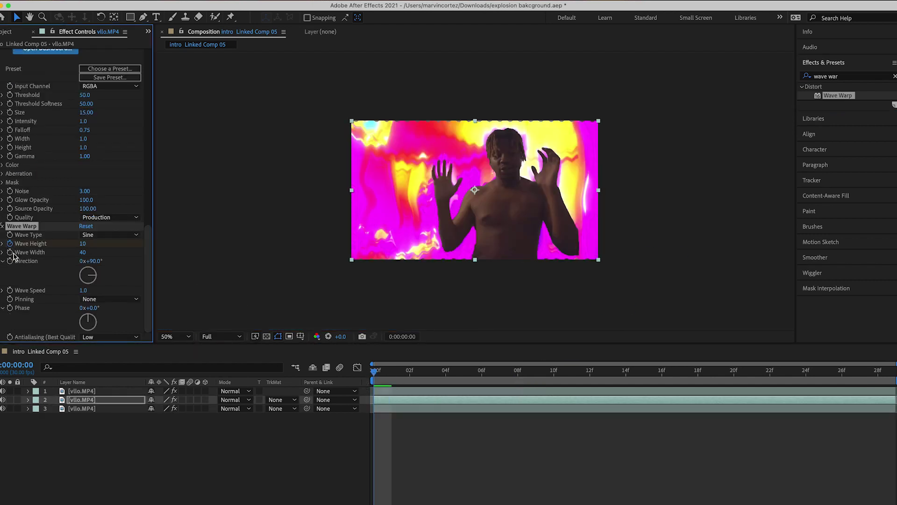
pyautogui.click(9, 252)
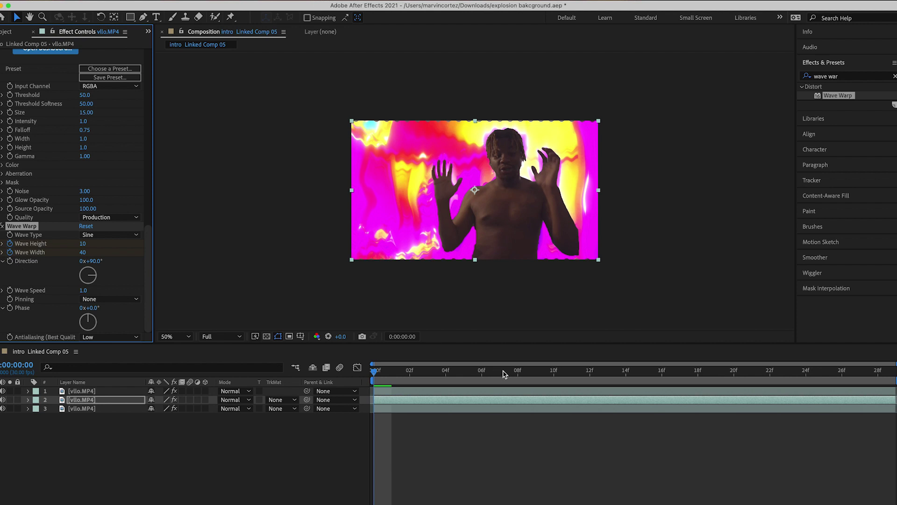
# Try the Circle and Sawtooth wave types for the Wave Warp effect
pyautogui.click(106, 235)
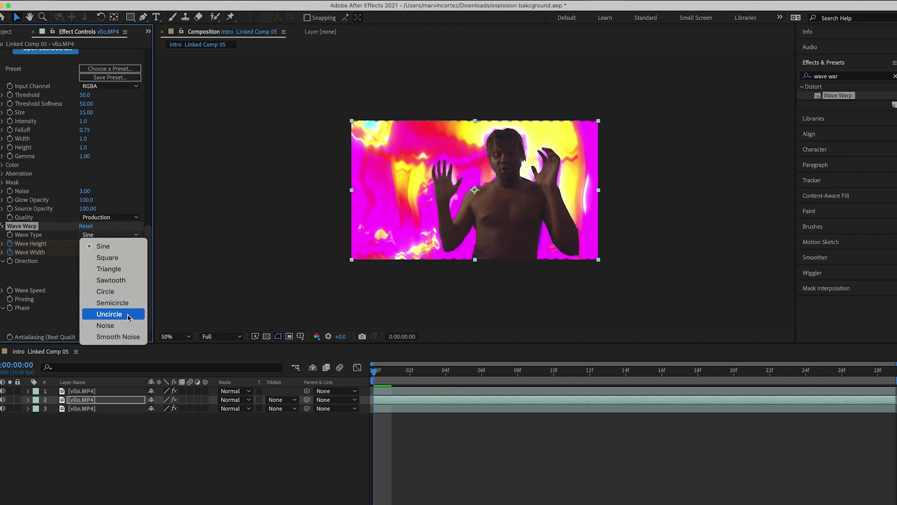
pyautogui.click(123, 297)
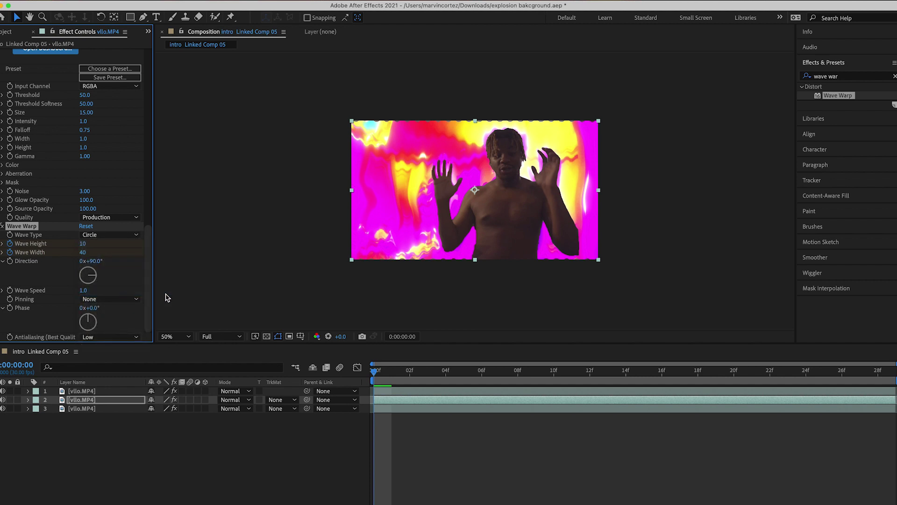
pyautogui.click(111, 217)
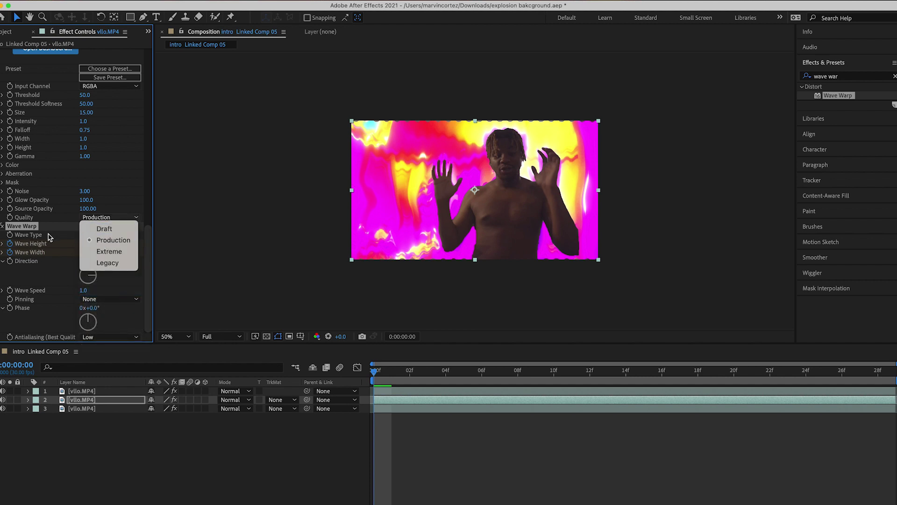
pyautogui.click(50, 237)
pyautogui.click(91, 234)
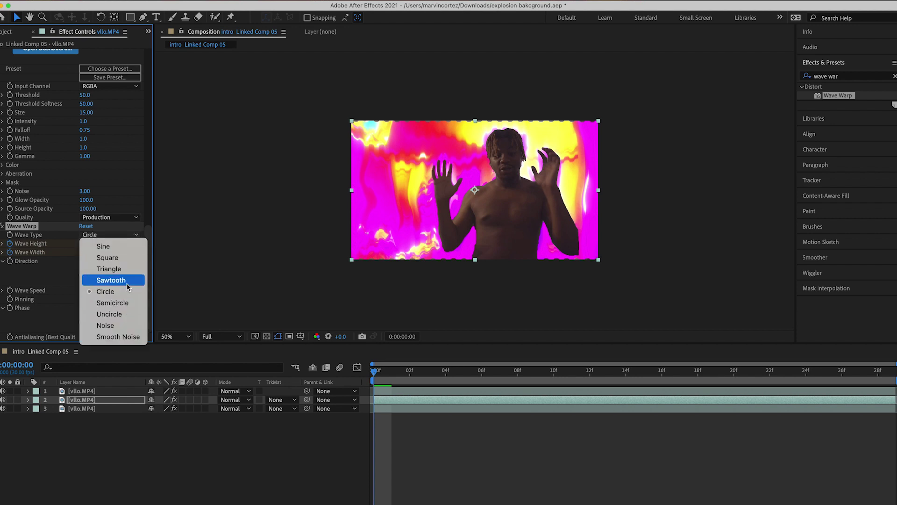
pyautogui.click(127, 283)
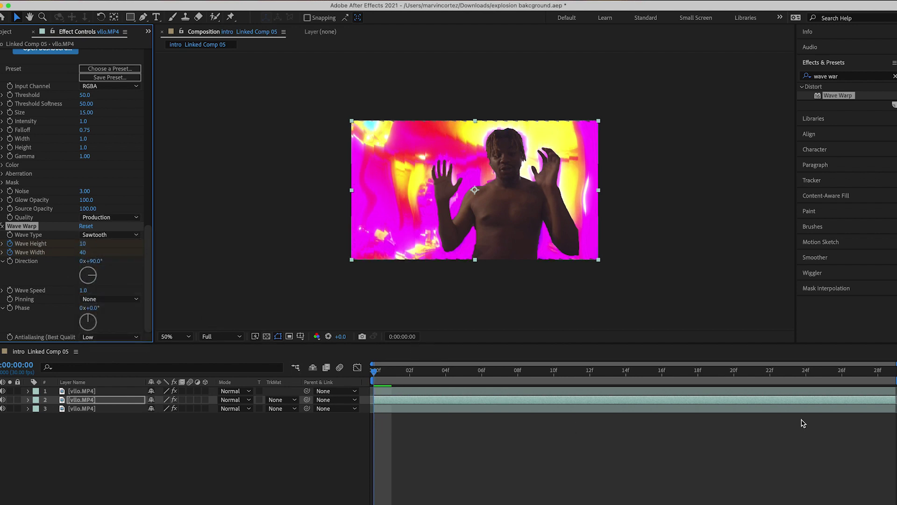
# Try to adjust Wave Warp's Wave Height at frame 28
pyautogui.click(878, 370)
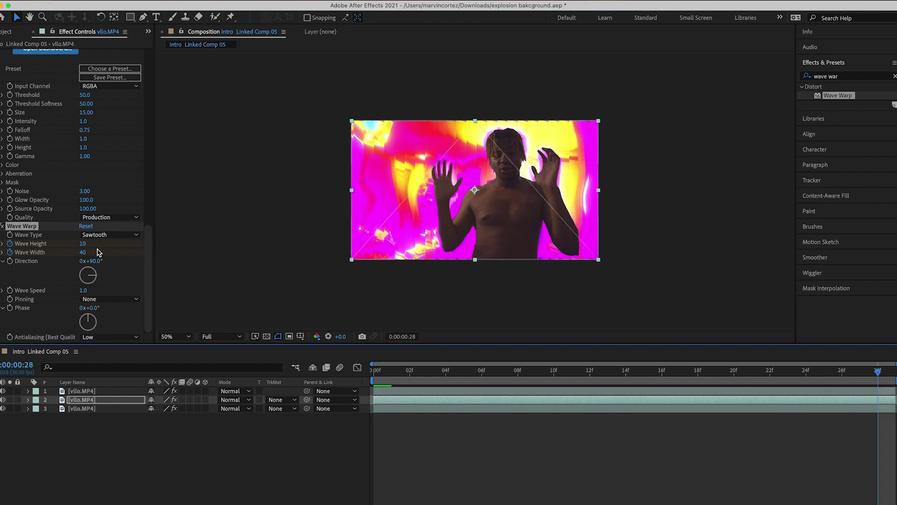
pyautogui.moveTo(83, 244)
pyautogui.mouseDown()
pyautogui.moveTo(106, 246)
pyautogui.moveTo(97, 246)
pyautogui.mouseUp()
# At frame 0, set Wave Warp's wave type to Sine and its Wave Height to -3
pyautogui.click(381, 371)
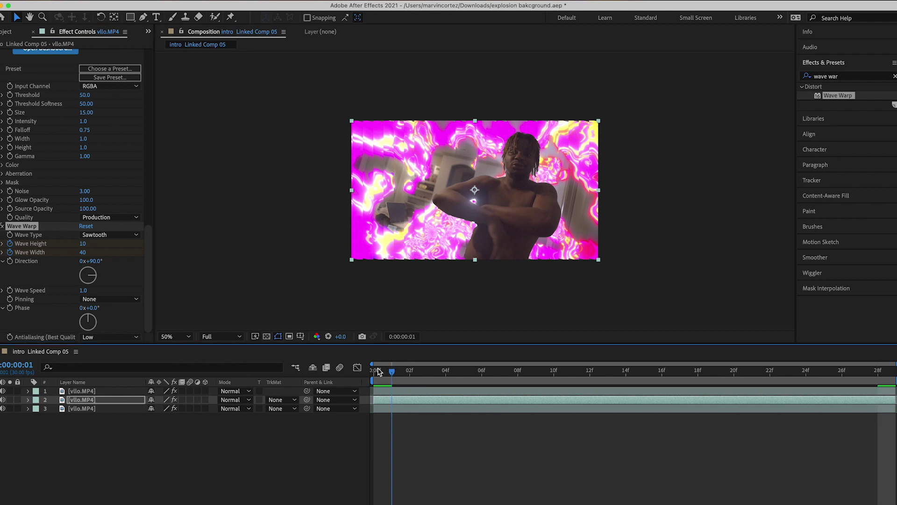
pyautogui.click(108, 235)
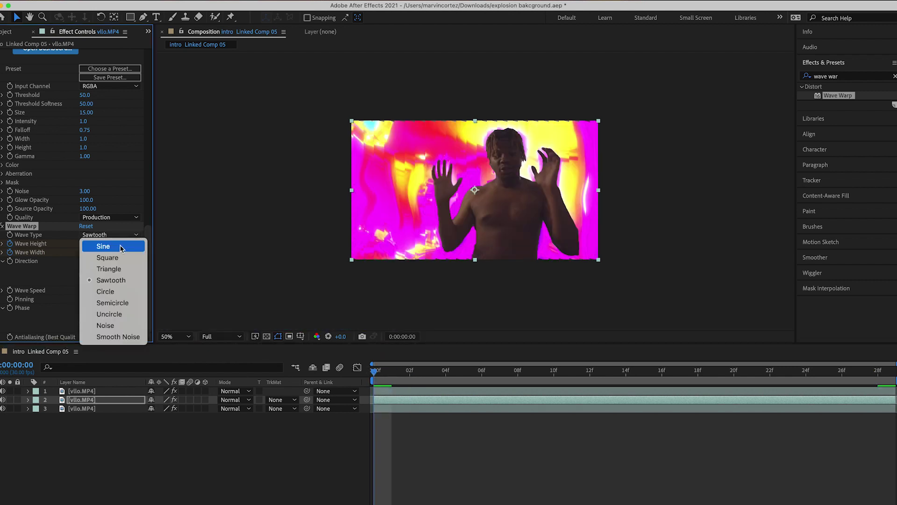
pyautogui.click(103, 244)
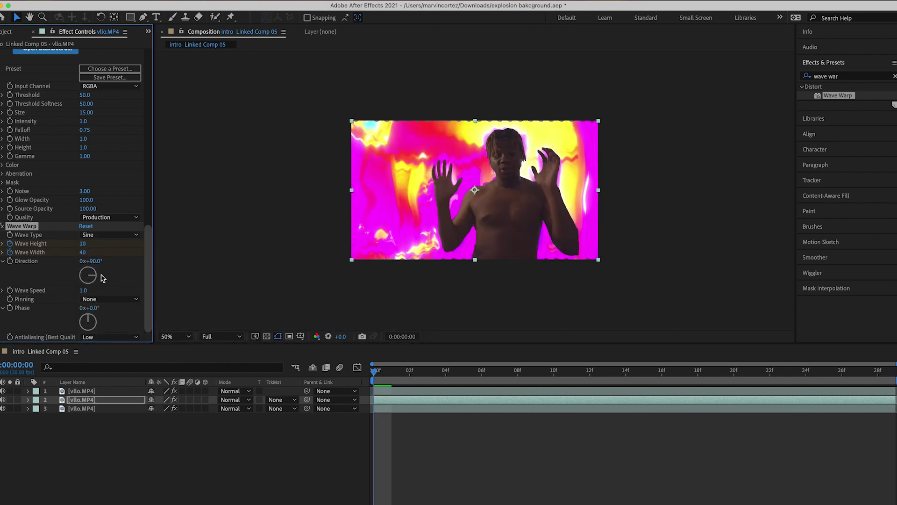
pyautogui.moveTo(83, 243)
pyautogui.mouseDown()
pyautogui.moveTo(93, 243)
pyautogui.moveTo(77, 243)
pyautogui.mouseUp()
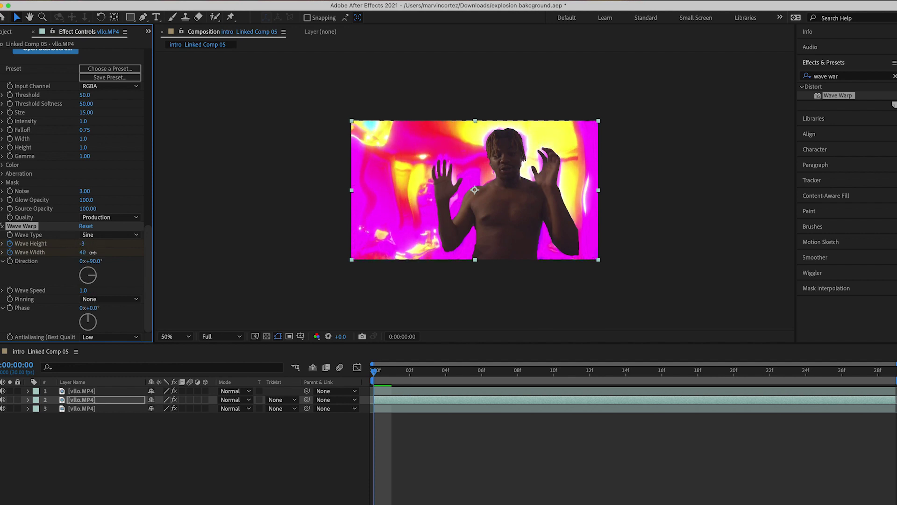
# At frame 0, set Wave Warp's Wave Width to 42 and preview the animation
pyautogui.moveTo(93, 252)
pyautogui.mouseDown()
pyautogui.moveTo(117, 253)
pyautogui.moveTo(95, 254)
pyautogui.mouseUp()
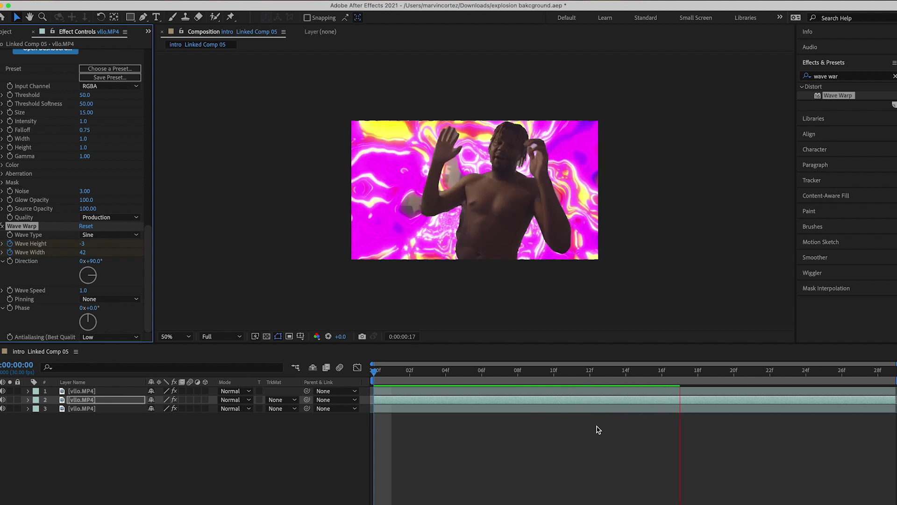
pyautogui.moveTo(419, 371); pyautogui.dragTo(317, 368)
# At frame 12, set Turbulent Displace's Amount to 340 and its Size to 140
pyautogui.scroll(3, 84, 208)
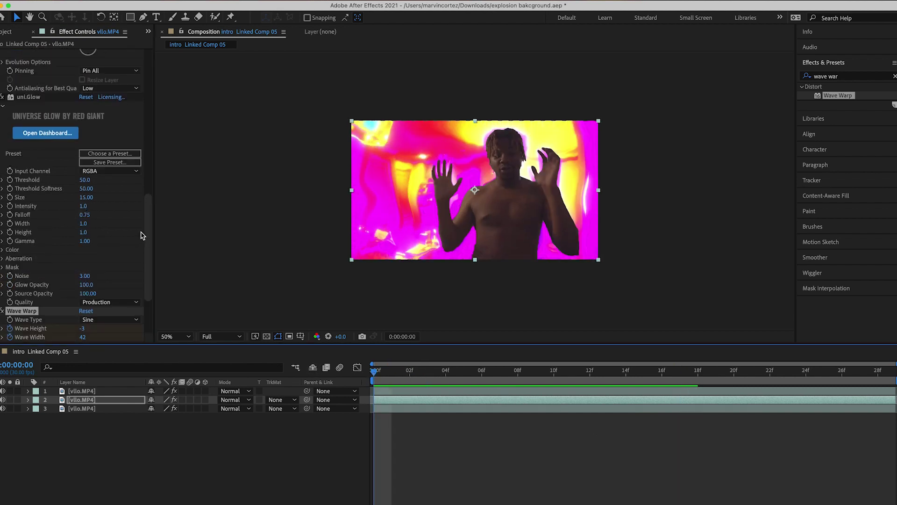
pyautogui.scroll(6, 121, 219)
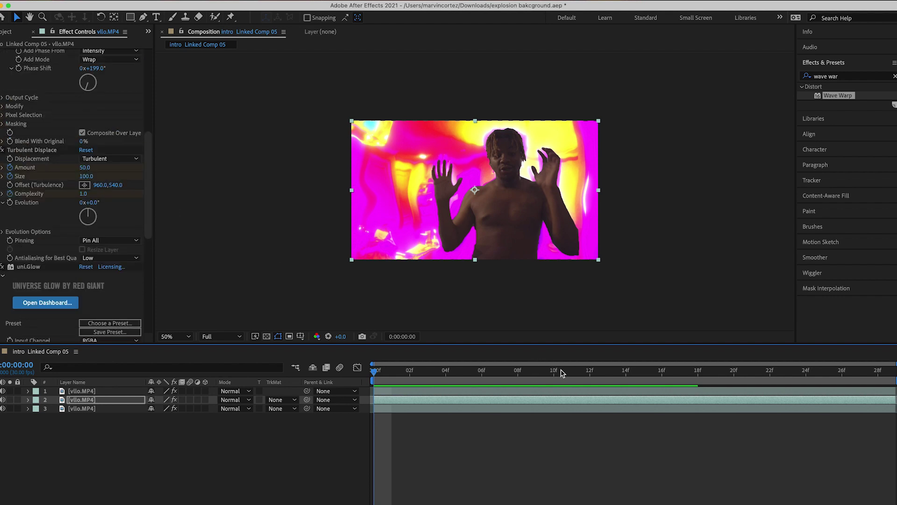
pyautogui.click(590, 374)
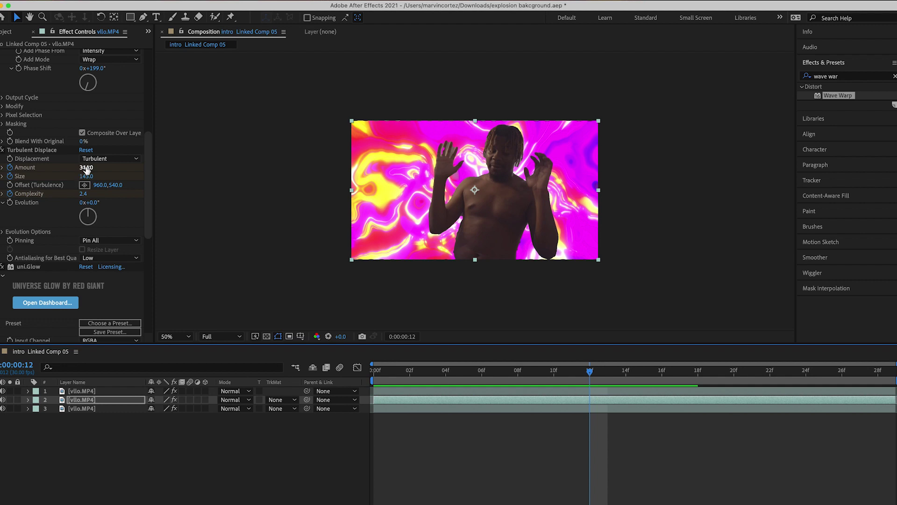
pyautogui.click(86, 168)
pyautogui.write('3')
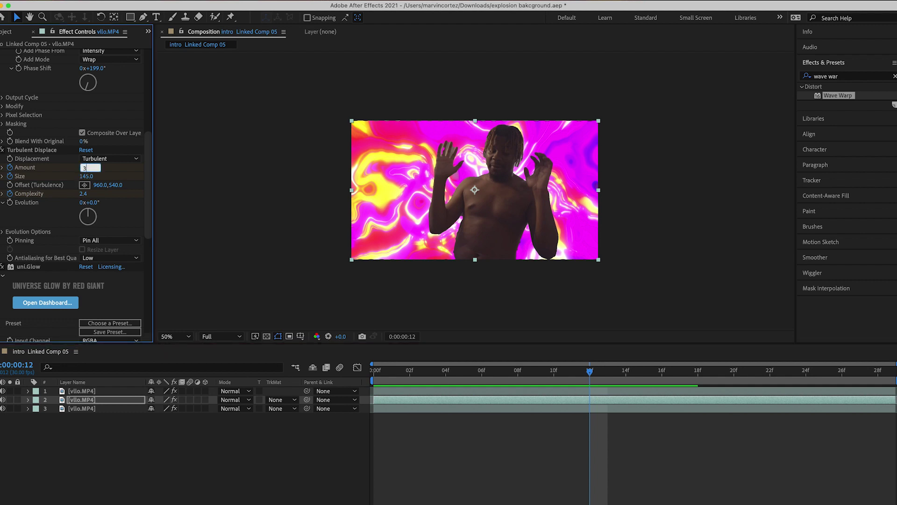
pyautogui.write('40')
pyautogui.press('Return')
pyautogui.click(88, 176)
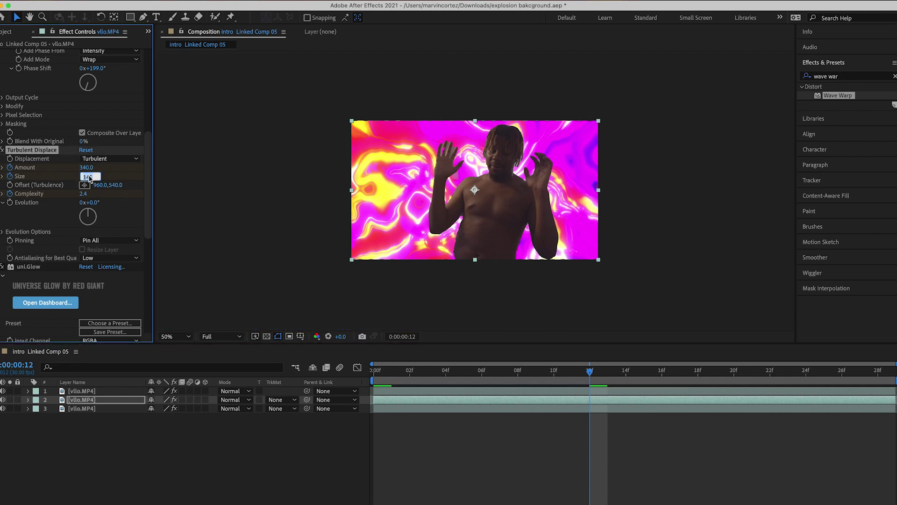
pyautogui.write('140')
pyautogui.press('Return')
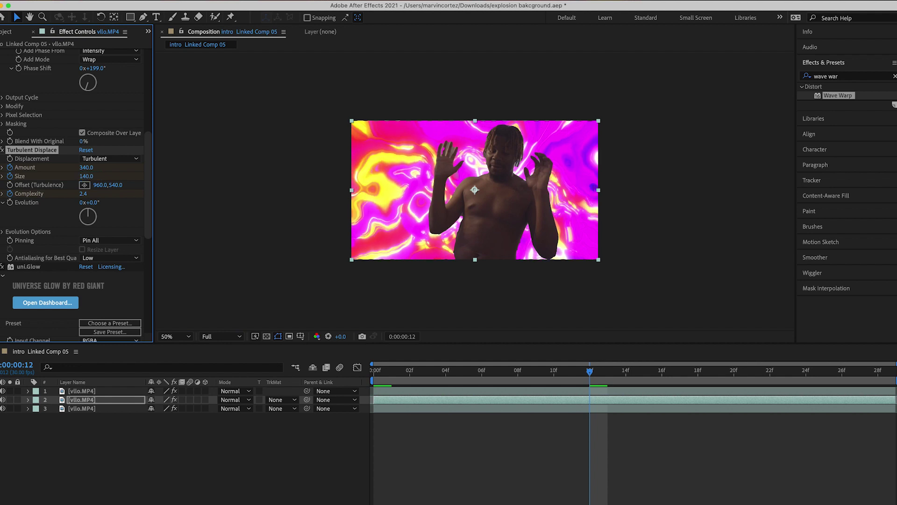
# At frame 0, raise Turbulent Displace's Amount to 2406 and its Size to 987 on the background layer
pyautogui.click(378, 370)
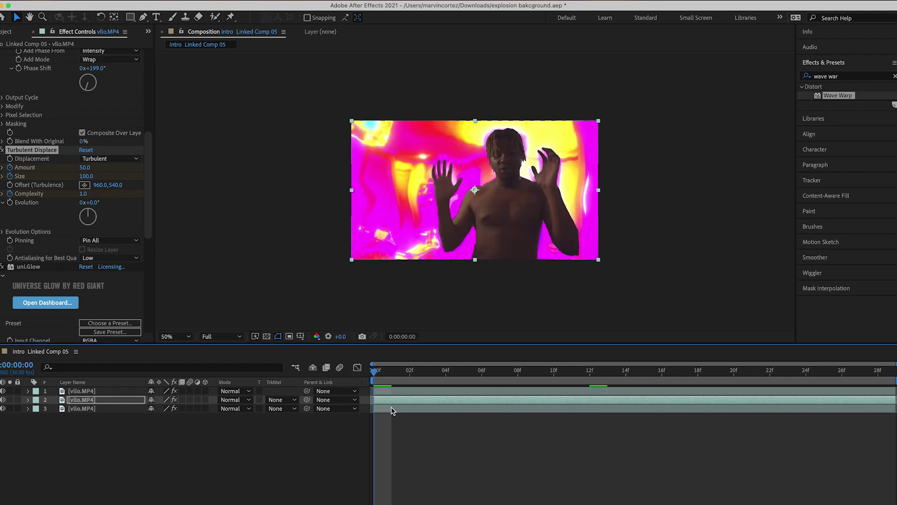
pyautogui.click(386, 398)
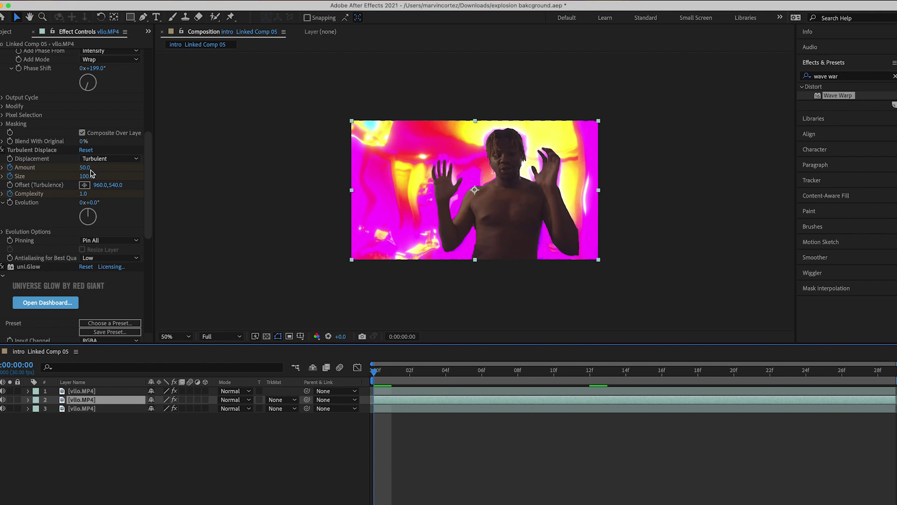
pyautogui.moveTo(89, 170); pyautogui.dragTo(340, 206)
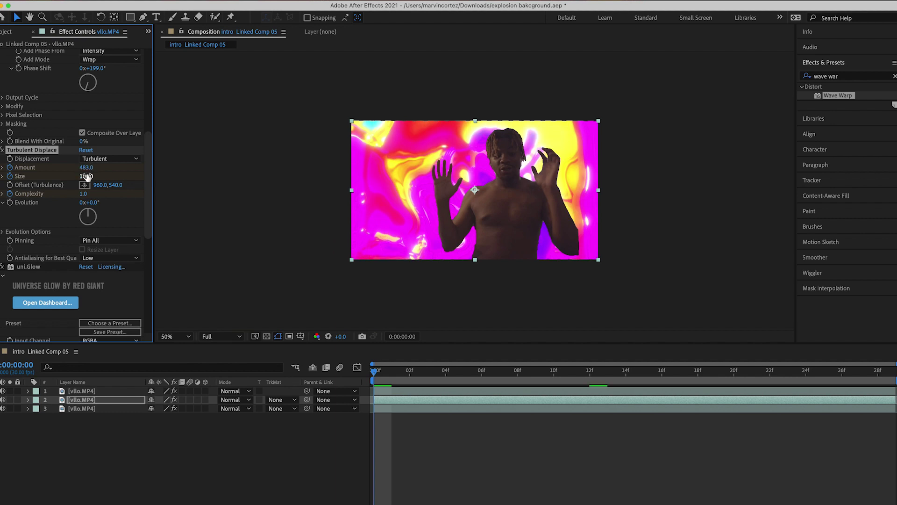
pyautogui.moveTo(167, 180); pyautogui.dragTo(353, 207)
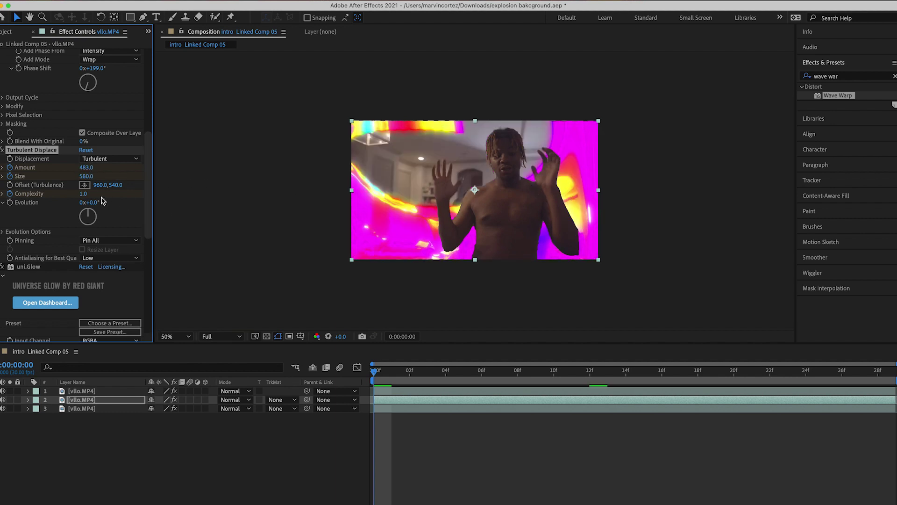
pyautogui.moveTo(93, 179); pyautogui.dragTo(213, 195)
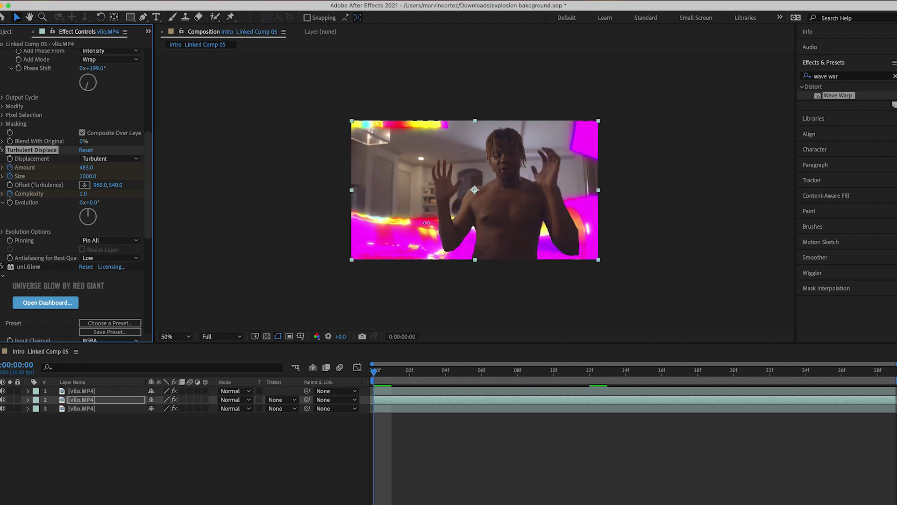
pyautogui.moveTo(427, 223); pyautogui.dragTo(459, 244)
pyautogui.moveTo(88, 177); pyautogui.dragTo(626, 258)
pyautogui.moveTo(87, 167); pyautogui.dragTo(327, 184)
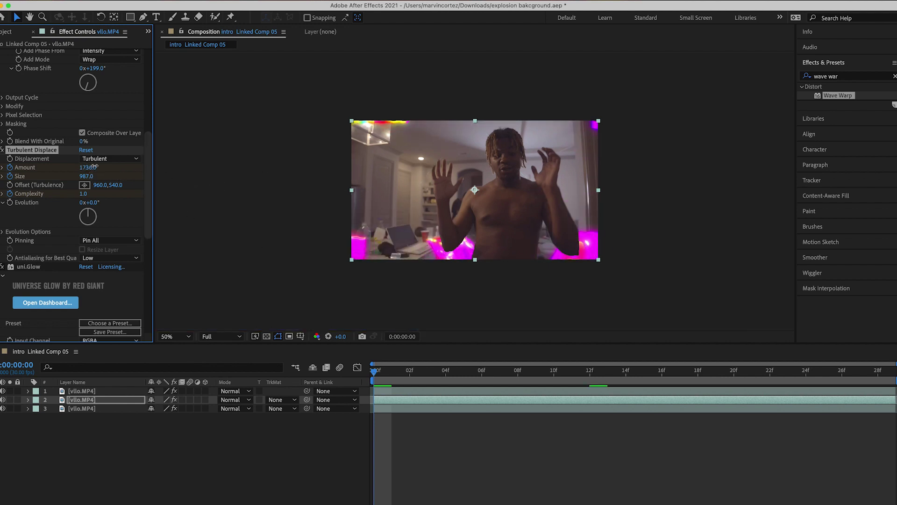
pyautogui.moveTo(89, 167); pyautogui.dragTo(422, 206)
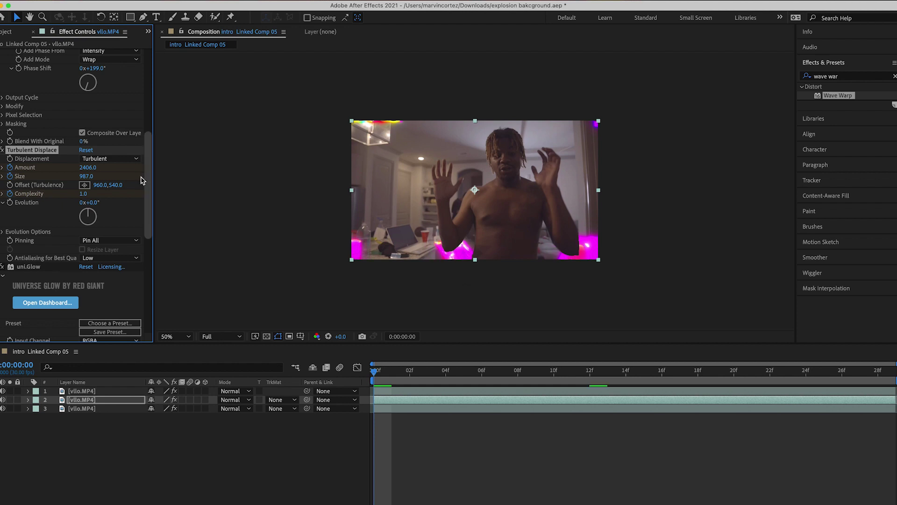
# Play back the composition from frame 0 to review the Turbulent Displace transition
pyautogui.click(413, 427)
pyautogui.press('space')
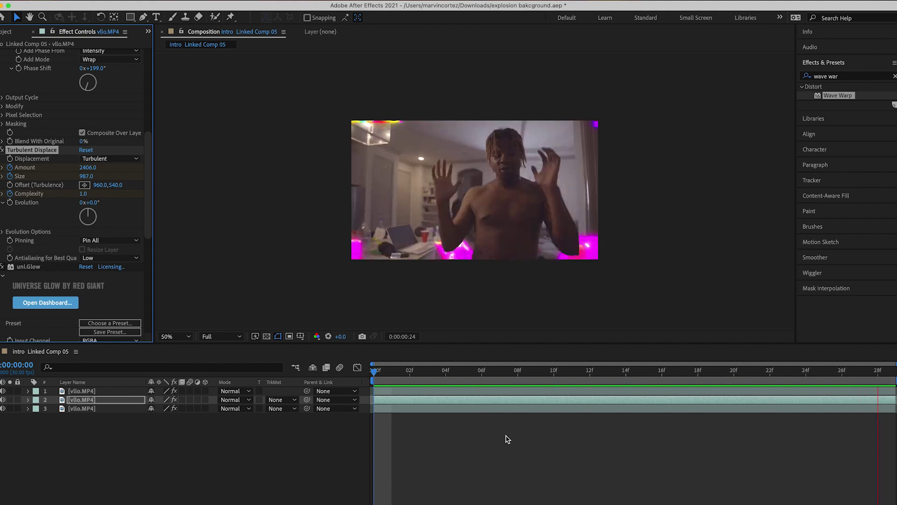
pyautogui.press('space')
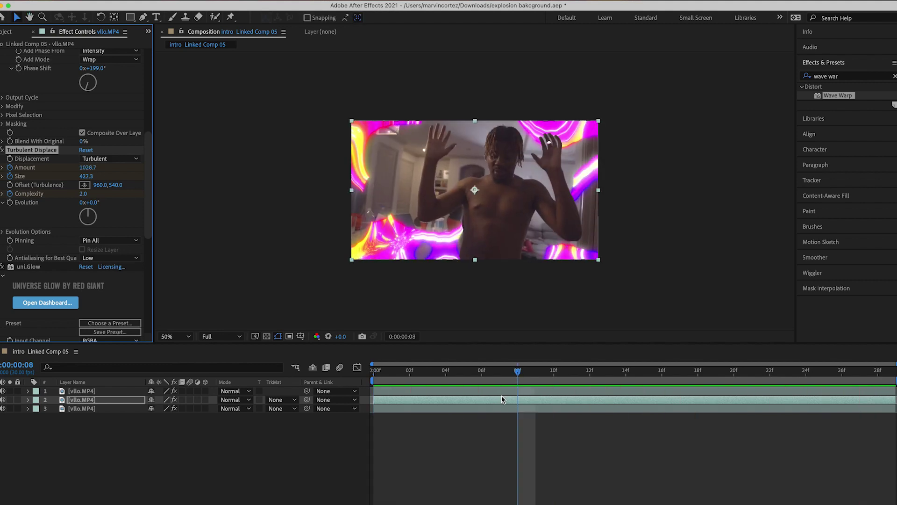
pyautogui.moveTo(518, 372); pyautogui.dragTo(356, 372)
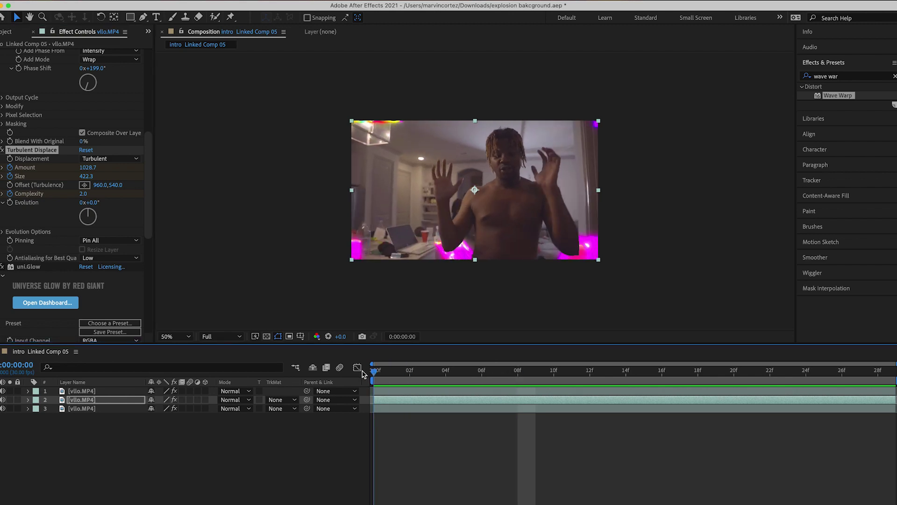
pyautogui.click(460, 456)
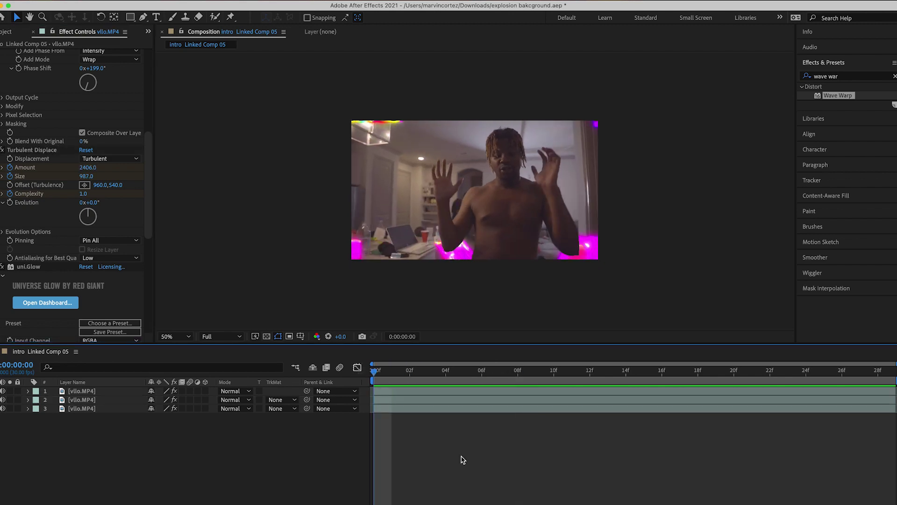
pyautogui.press('space')
pyautogui.press('space')
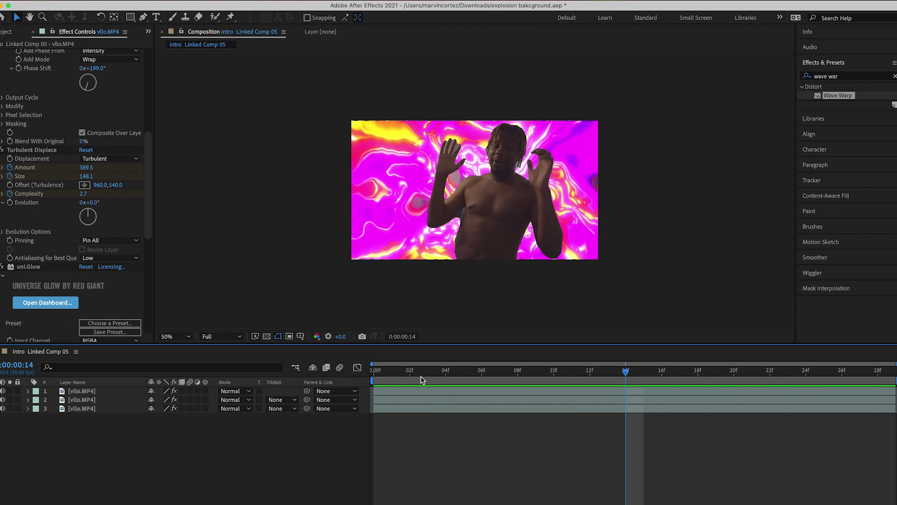
# Return to frame 0 and duplicate the rotoscoped man layer
pyautogui.moveTo(413, 371); pyautogui.dragTo(345, 370)
pyautogui.click(382, 391)
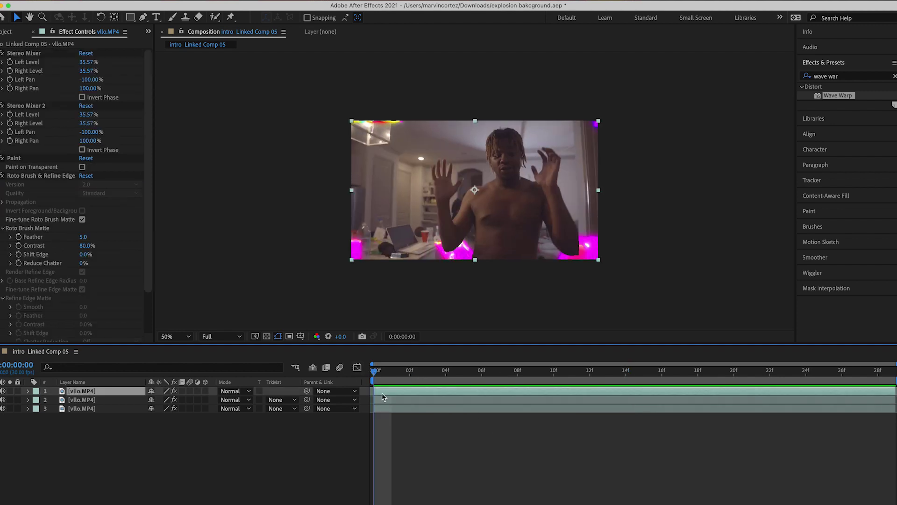
pyautogui.press('super+d')
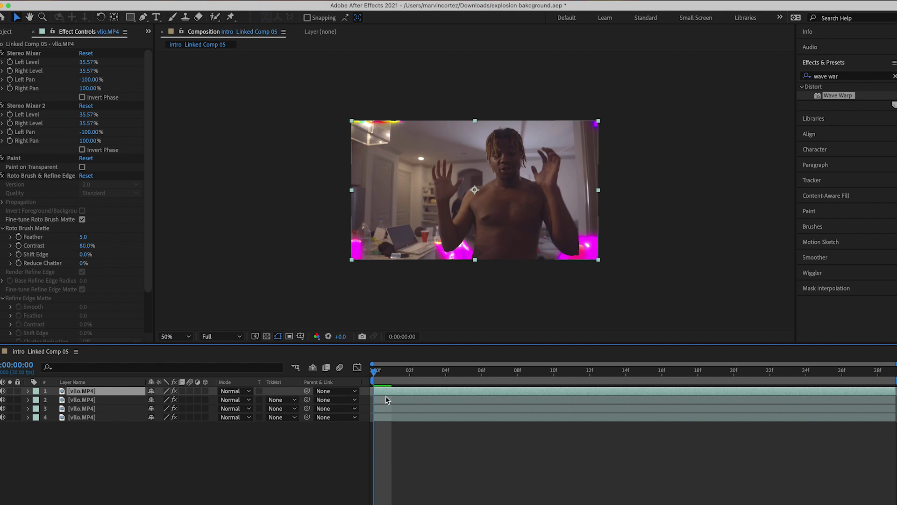
# Keyframe the Position of the lower rotoscoped copy from 960, 540 at frame 0 to 1190, 540 at frame 11
pyautogui.click(386, 400)
pyautogui.press('p')
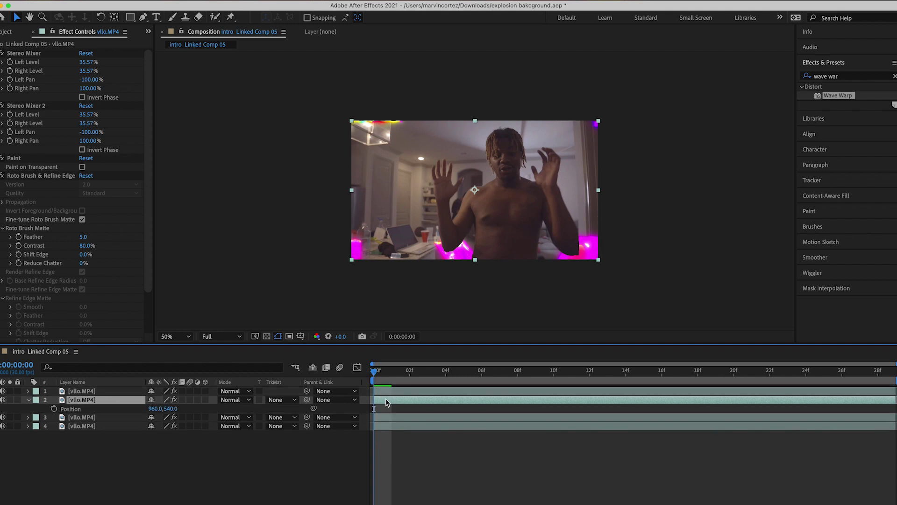
pyautogui.click(54, 409)
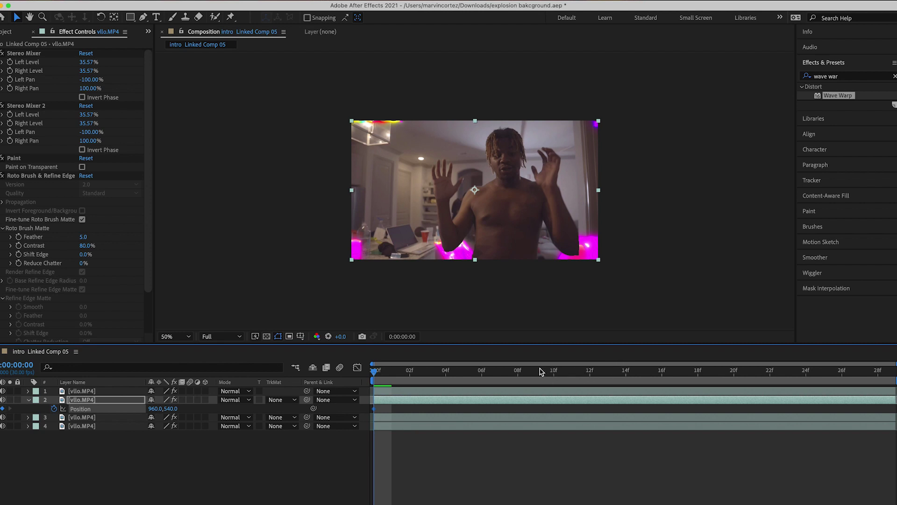
pyautogui.moveTo(523, 372); pyautogui.dragTo(562, 374)
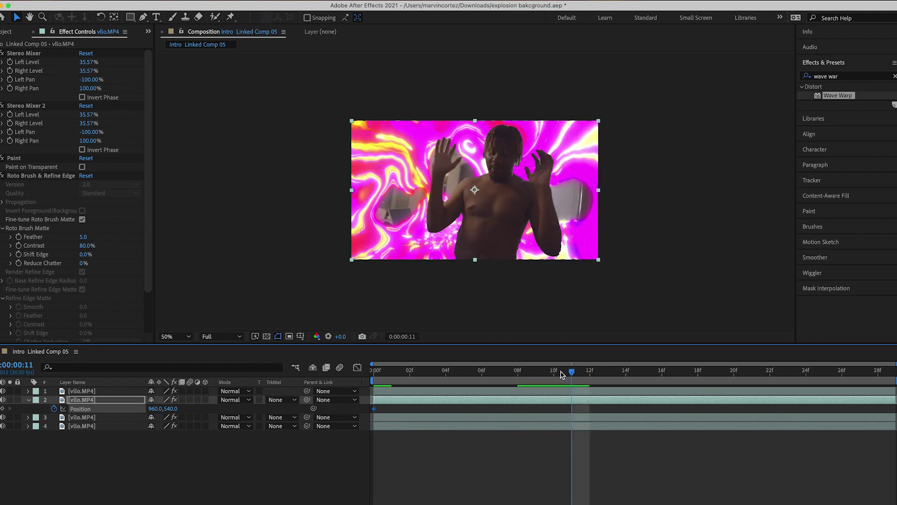
pyautogui.moveTo(161, 408); pyautogui.dragTo(280, 415)
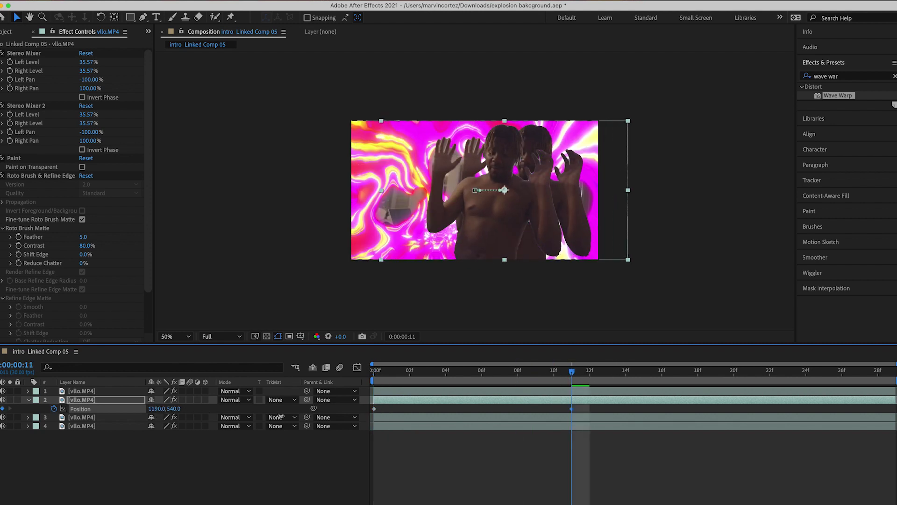
# Duplicate the shifted copy and set the Position of layer 3 to 1404, 540 at frame 11
pyautogui.click(573, 402)
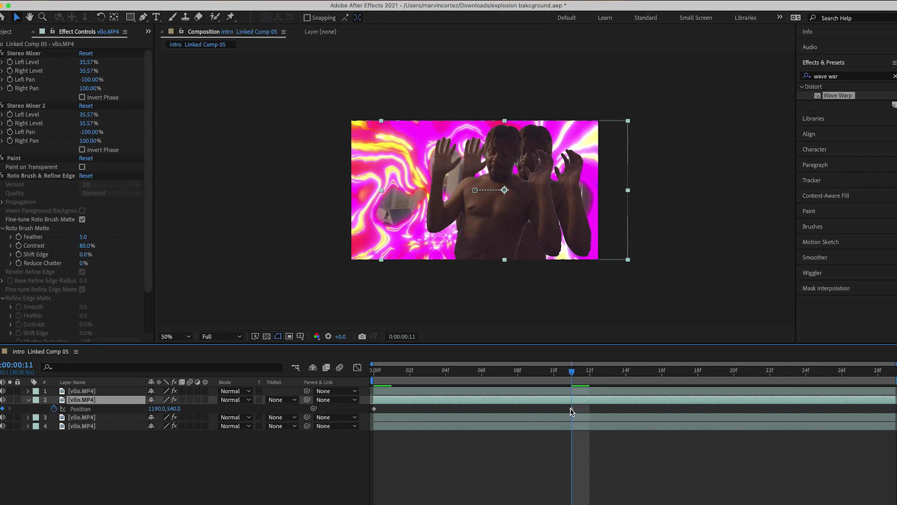
pyautogui.press('super+d')
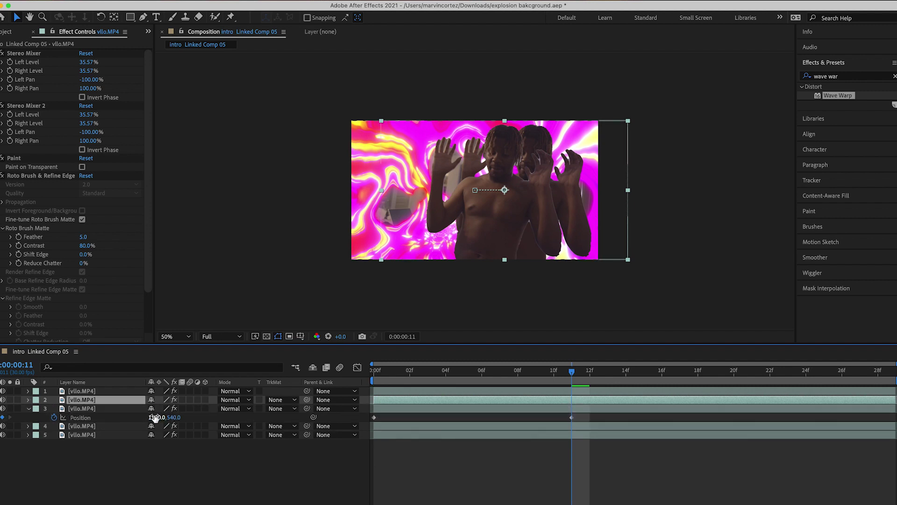
pyautogui.moveTo(156, 417); pyautogui.dragTo(256, 419)
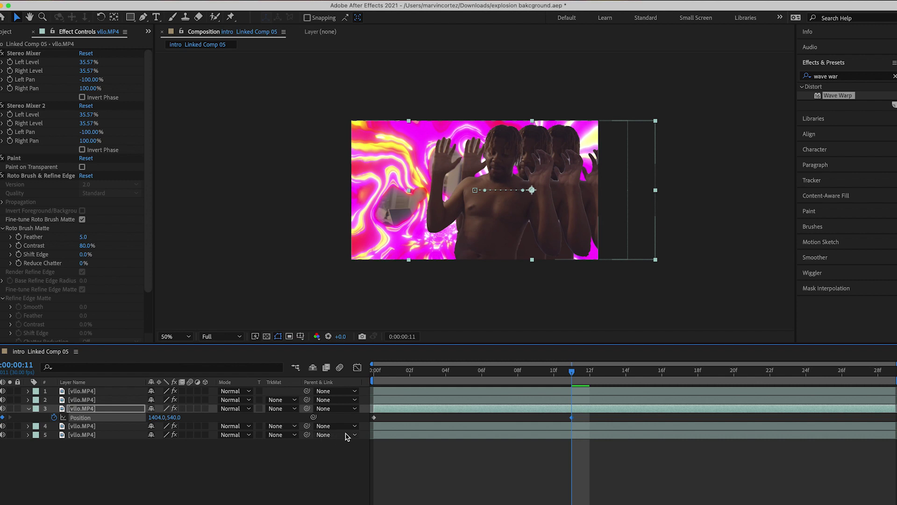
# Enable motion blur for layers 2 and 3 and the composition, and preview the animation from frame 0
pyautogui.click(190, 408)
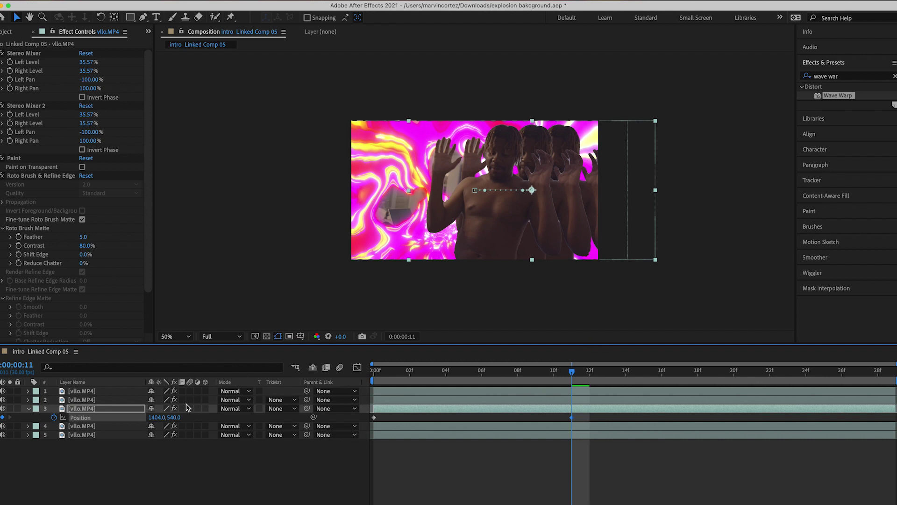
pyautogui.click(190, 399)
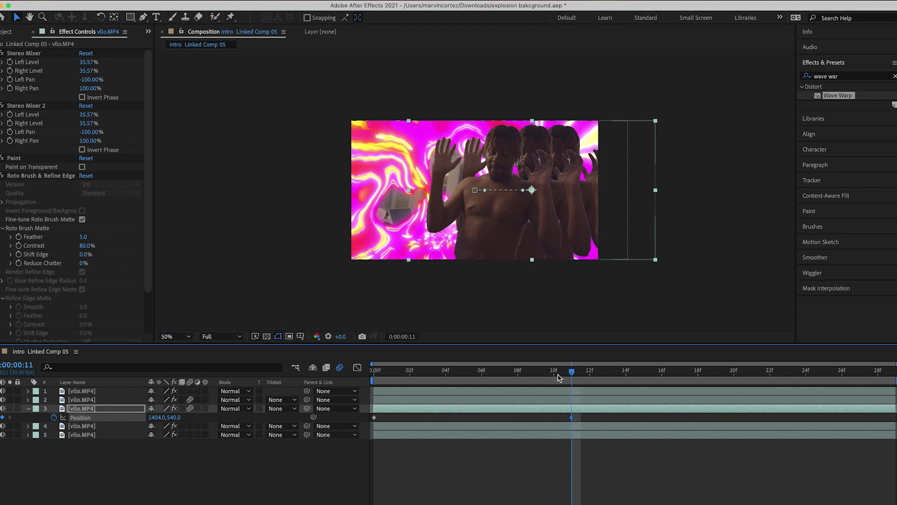
pyautogui.moveTo(557, 373); pyautogui.dragTo(374, 373)
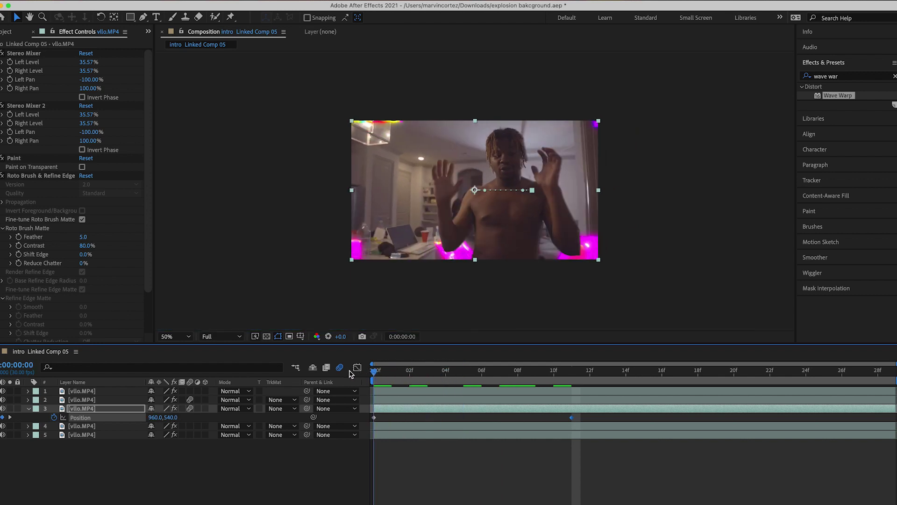
pyautogui.click(511, 486)
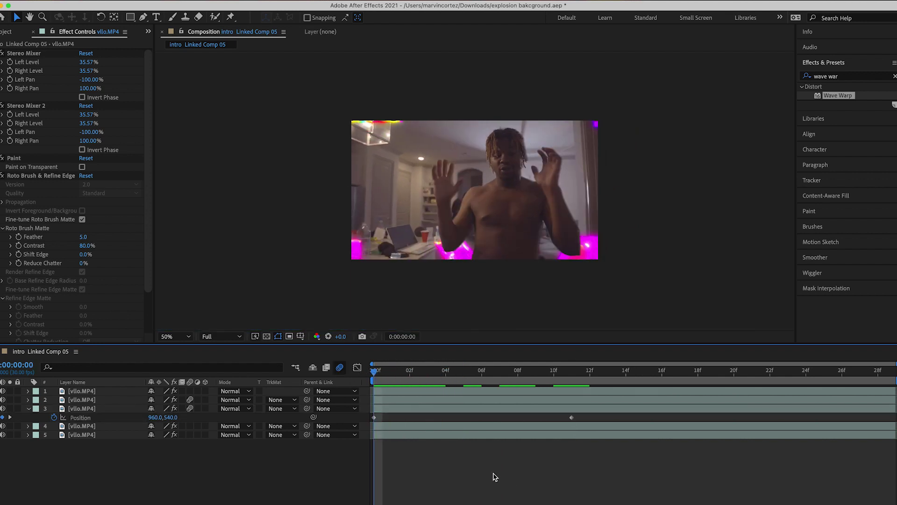
pyautogui.press('space')
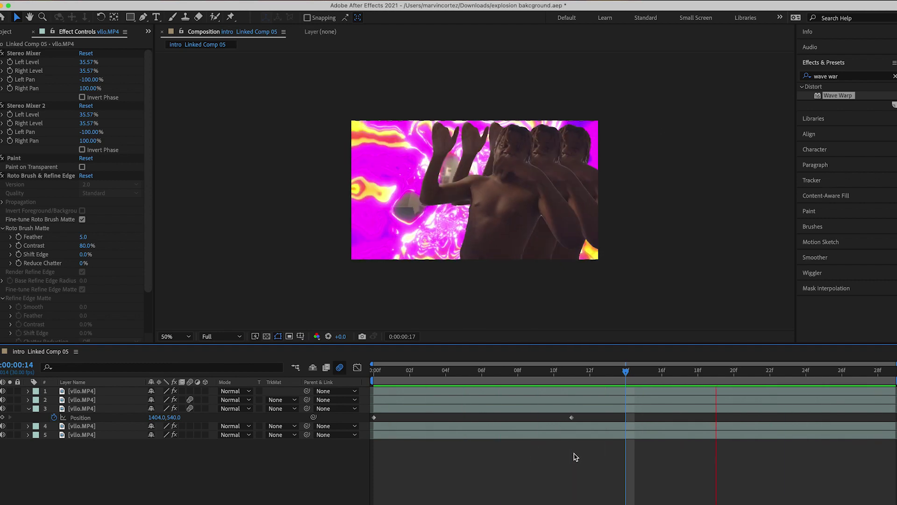
pyautogui.press('space')
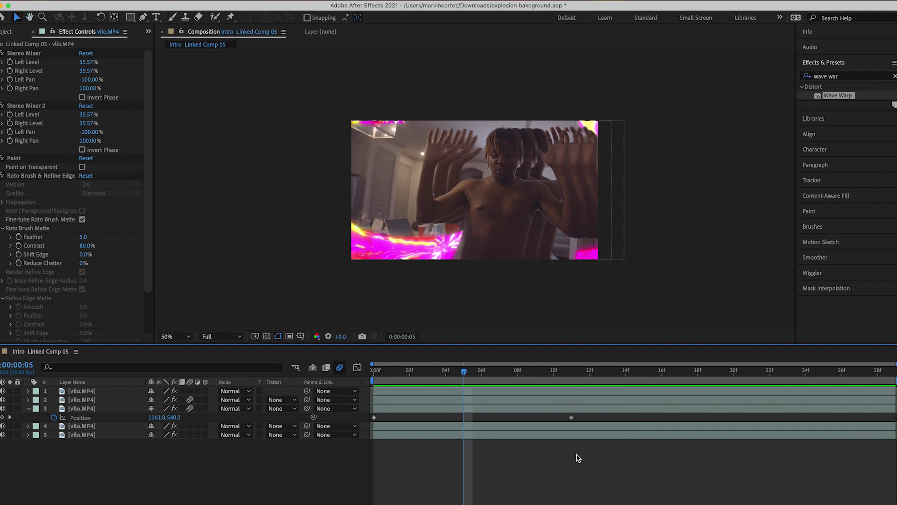
pyautogui.moveTo(463, 370); pyautogui.dragTo(638, 402)
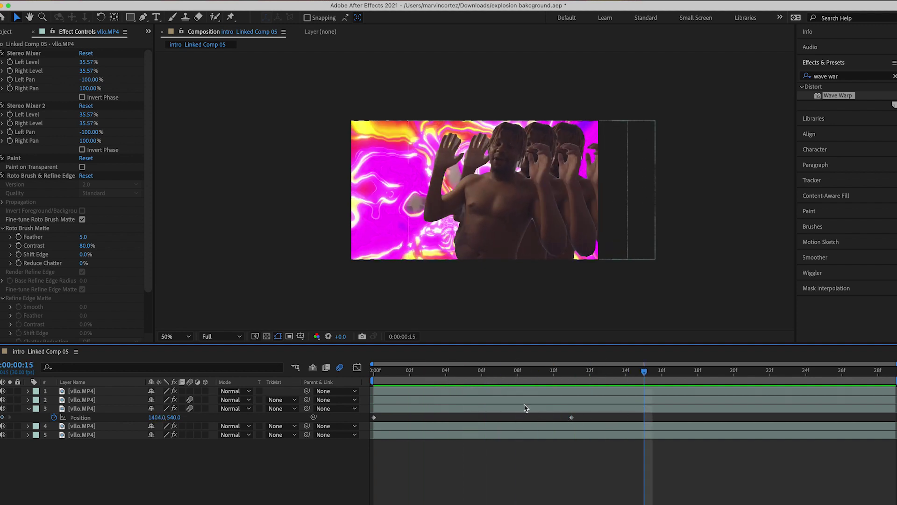
# Return to frame 0 and pre-compose all five video layers into one composition
pyautogui.moveTo(645, 372); pyautogui.dragTo(354, 382)
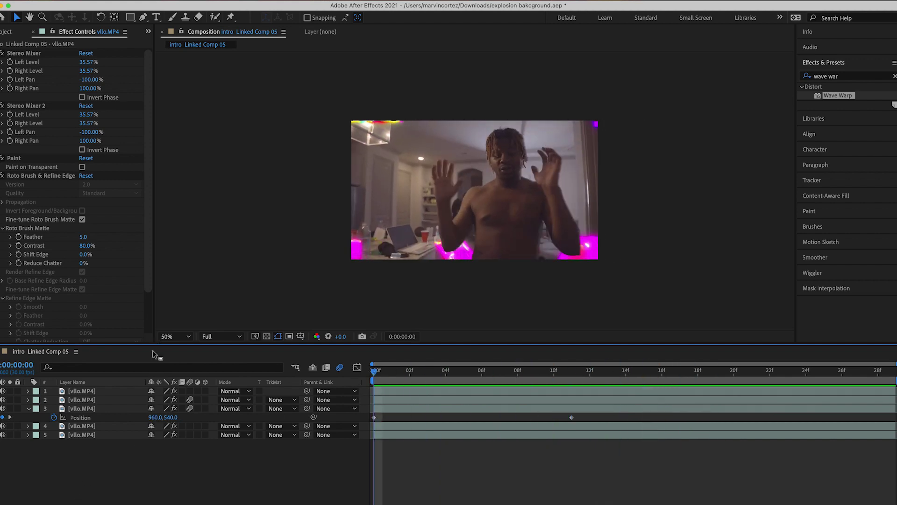
pyautogui.click(97, 436)
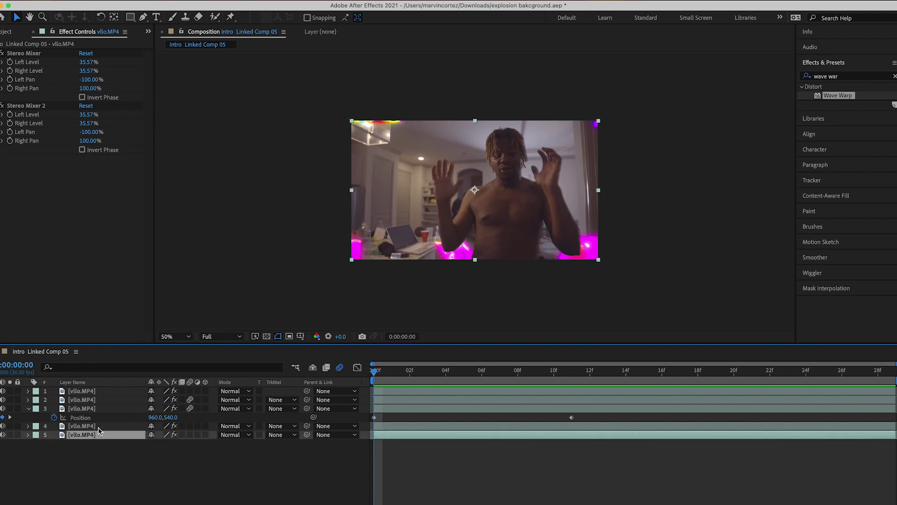
pyautogui.keyDown('shift'); pyautogui.click(89, 391); pyautogui.keyUp('shift')
pyautogui.rightClick(96, 396)
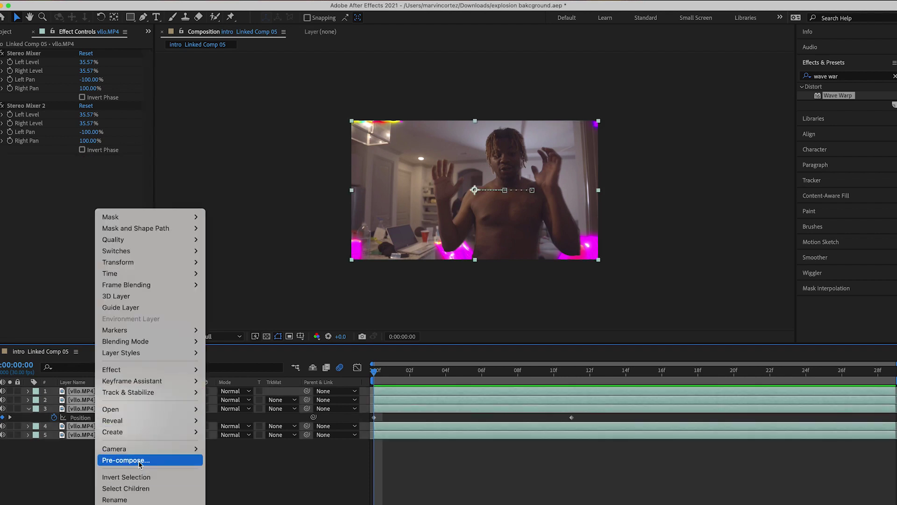
pyautogui.click(159, 460)
pyautogui.click(523, 331)
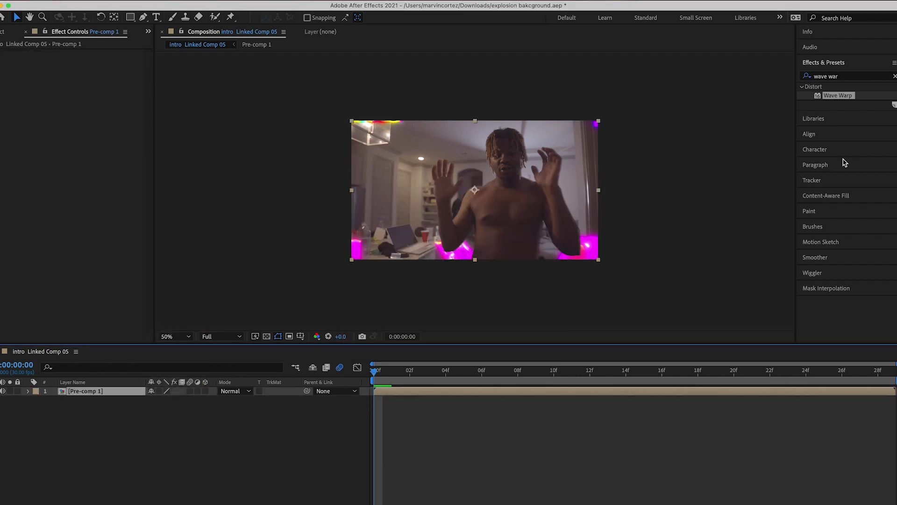
# Find the radial blur effects and apply CC Radial Blur to the pre-composed layer
pyautogui.click(827, 76)
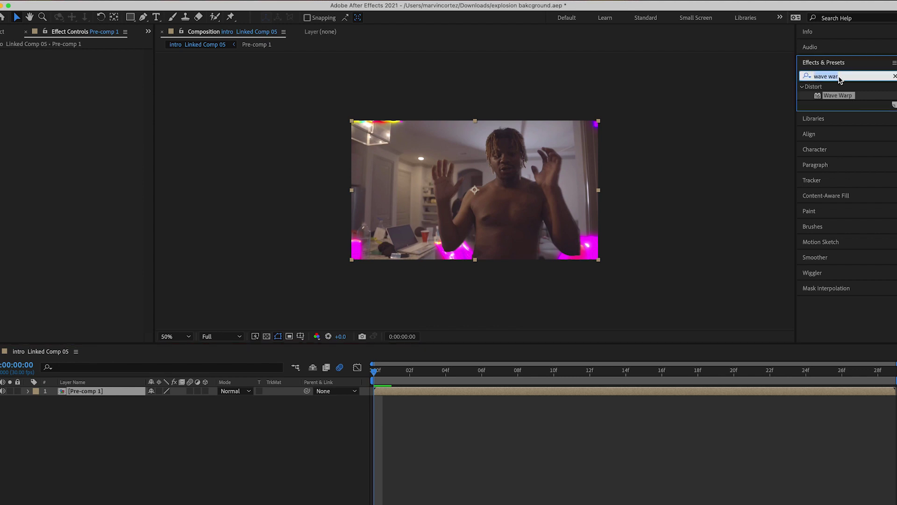
pyautogui.press('BackSpace')
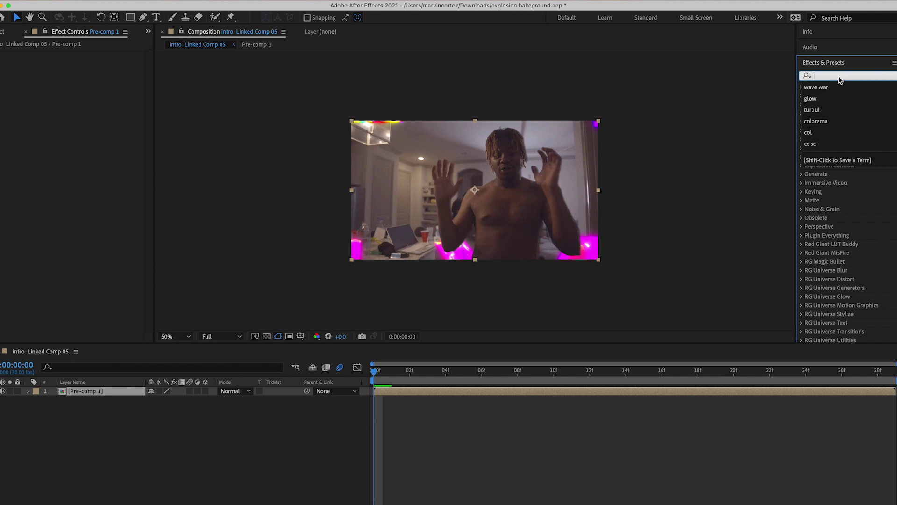
pyautogui.write('radi')
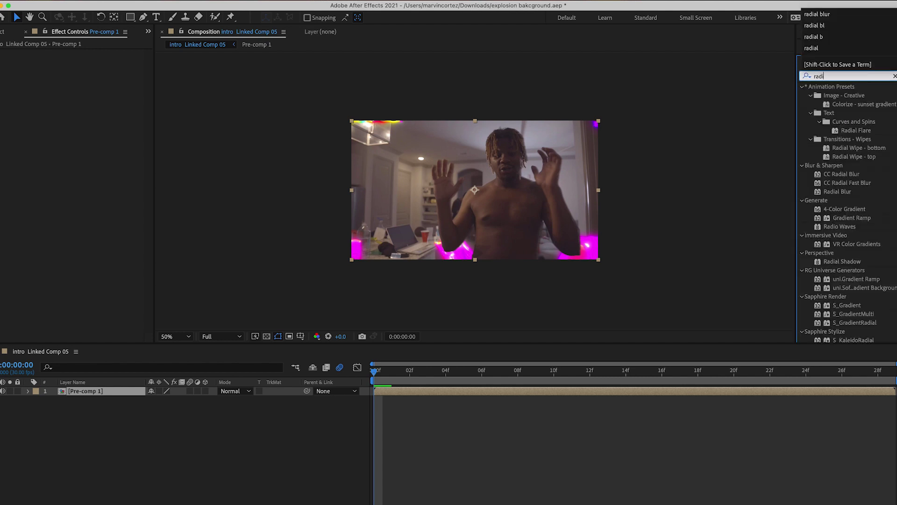
pyautogui.write('al blur')
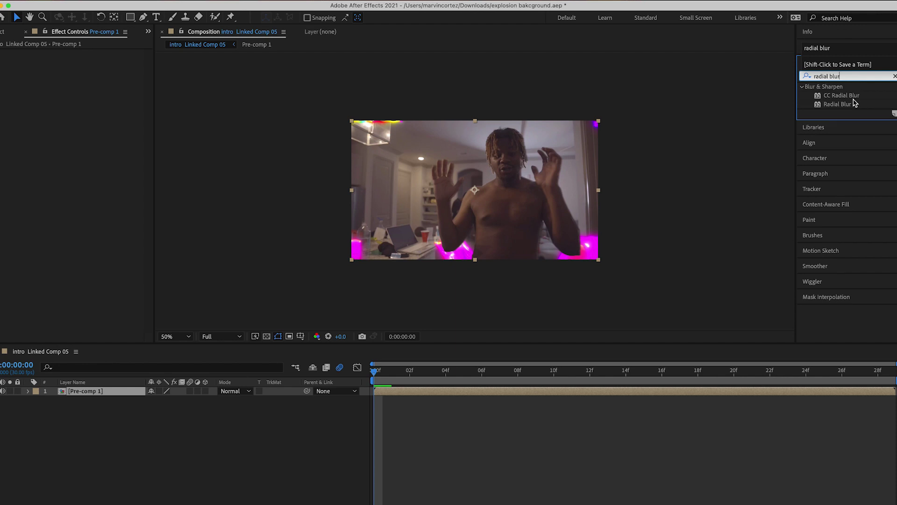
pyautogui.moveTo(853, 99); pyautogui.dragTo(455, 395)
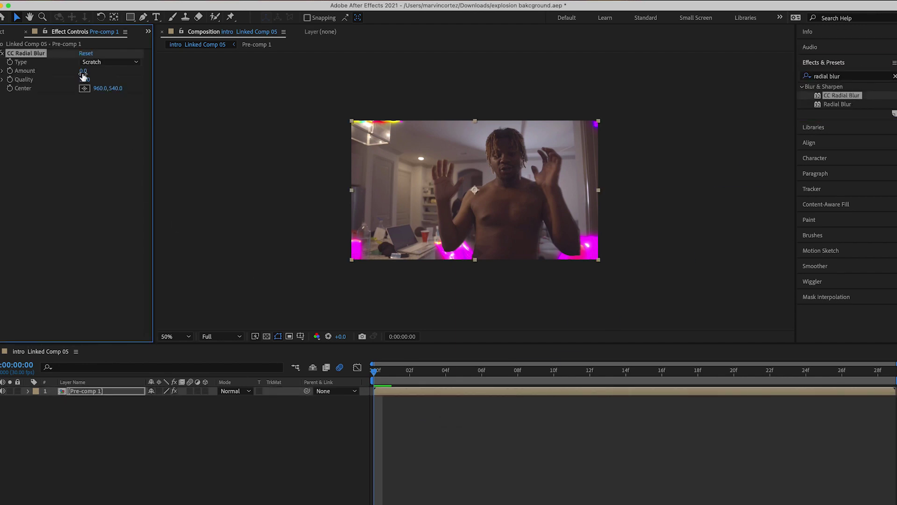
# Try different Amount values for CC Radial Blur, including 0 and 10
pyautogui.moveTo(84, 71)
pyautogui.mouseDown()
pyautogui.moveTo(97, 75)
pyautogui.moveTo(78, 71)
pyautogui.mouseUp()
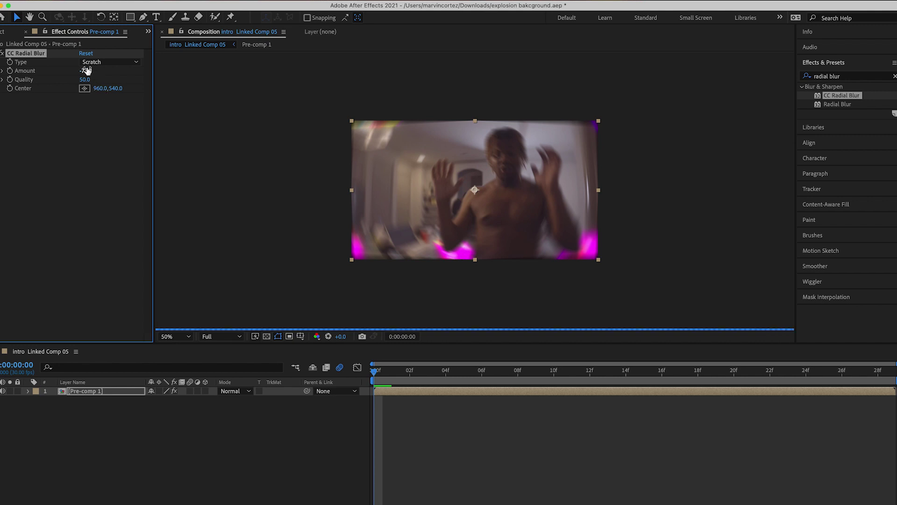
pyautogui.click(87, 71)
pyautogui.write('0')
pyautogui.press('Return')
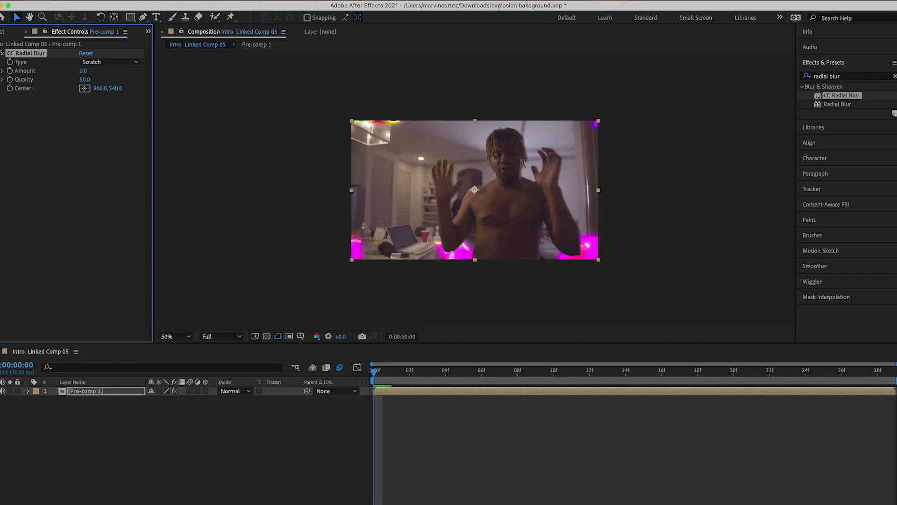
pyautogui.click(83, 71)
pyautogui.write('10')
pyautogui.press('Return')
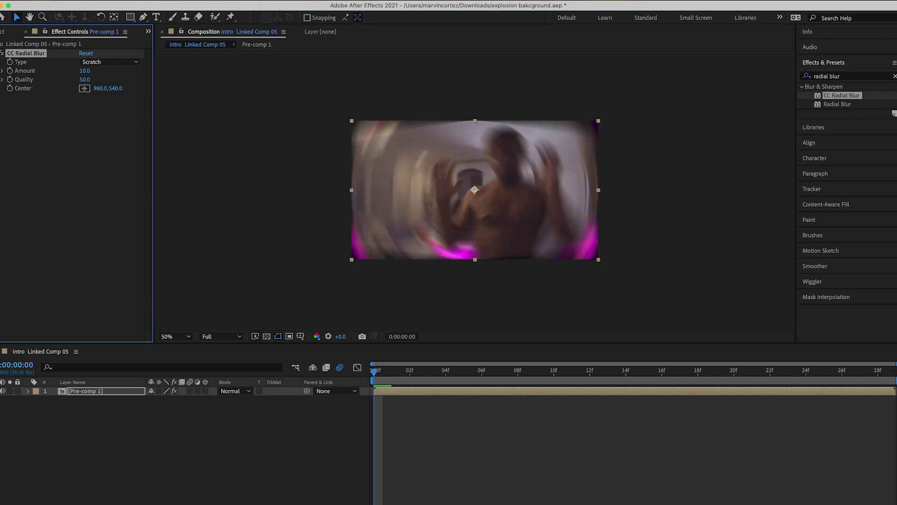
# Set the CC Radial Blur Amount to 2
pyautogui.click(87, 71)
pyautogui.write('2')
pyautogui.press('Return')
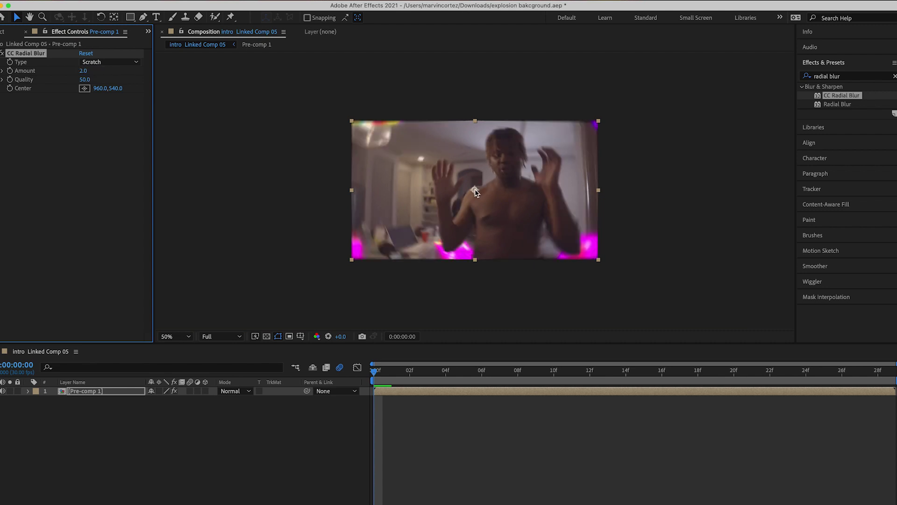
# Keyframe the CC Radial Blur Center at 1228, 364 on the man's face at frame 0 and preview the animation
pyautogui.moveTo(475, 192); pyautogui.dragTo(499, 181)
pyautogui.press('super+z')
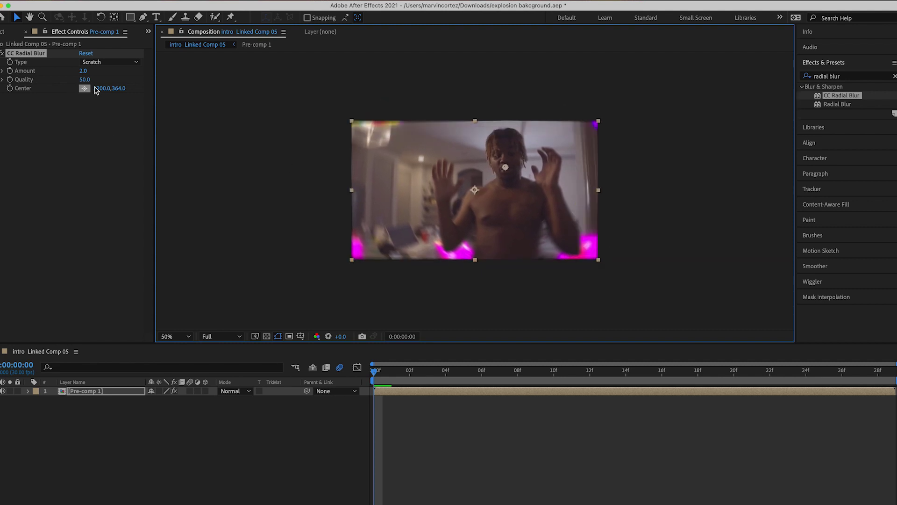
pyautogui.click(108, 88)
pyautogui.moveTo(108, 89); pyautogui.dragTo(146, 90)
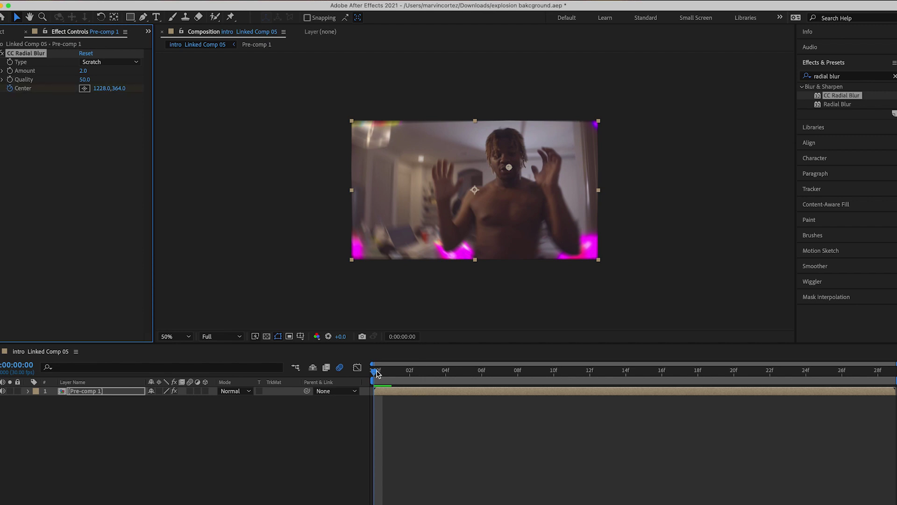
pyautogui.moveTo(378, 372); pyautogui.dragTo(379, 433)
pyautogui.click(379, 432)
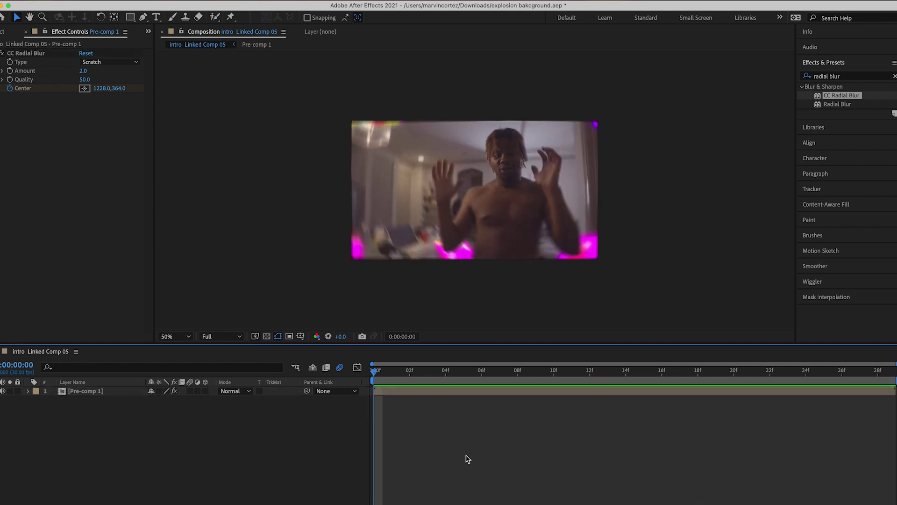